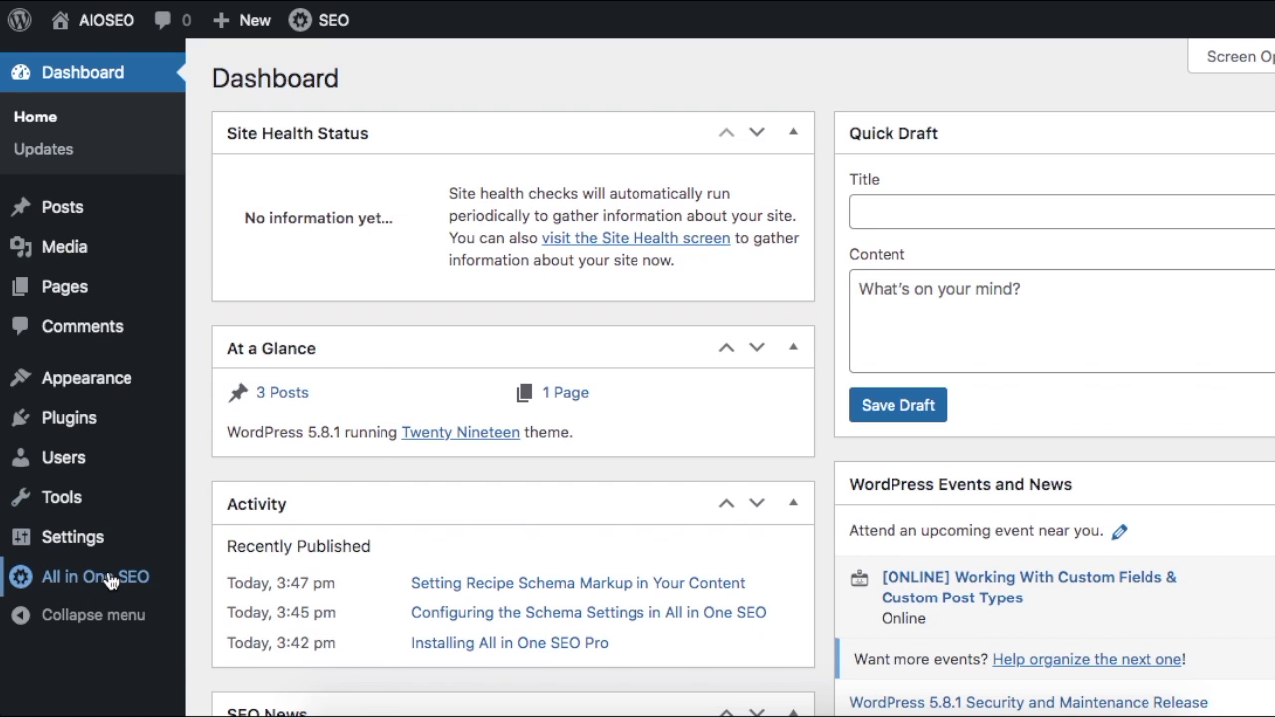
Go to All in One SEO's Search Appearance settings from the WordPress sidebar.
mouse_move(100, 578)
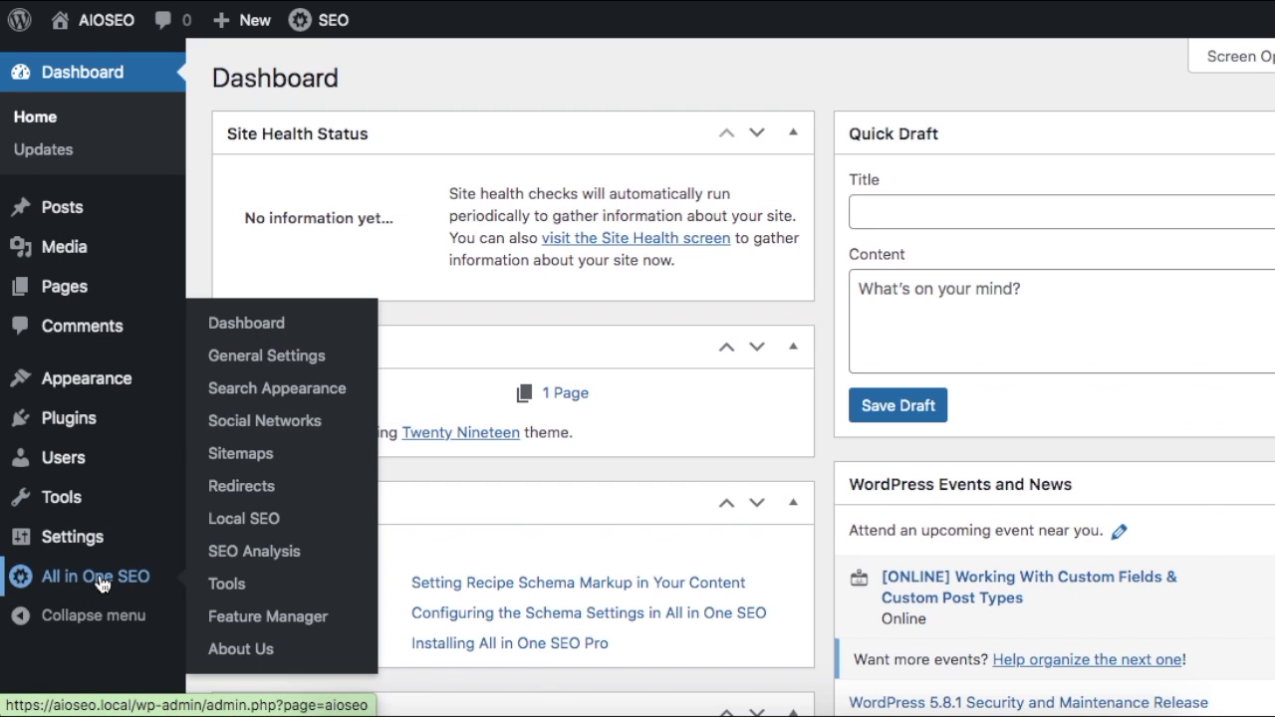
click(256, 398)
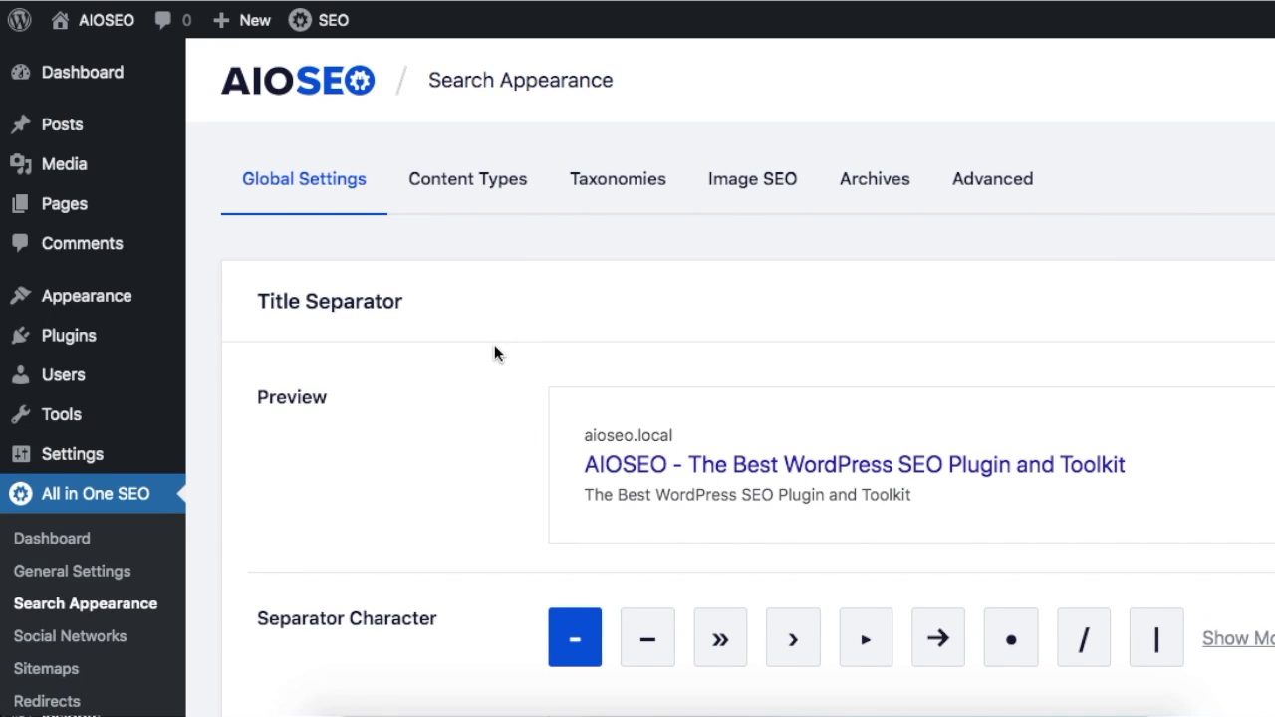
Scroll down the Global Settings to the Knowledge Graph section.
scroll(495, 353, down, 3)
scroll(495, 346, down, 15)
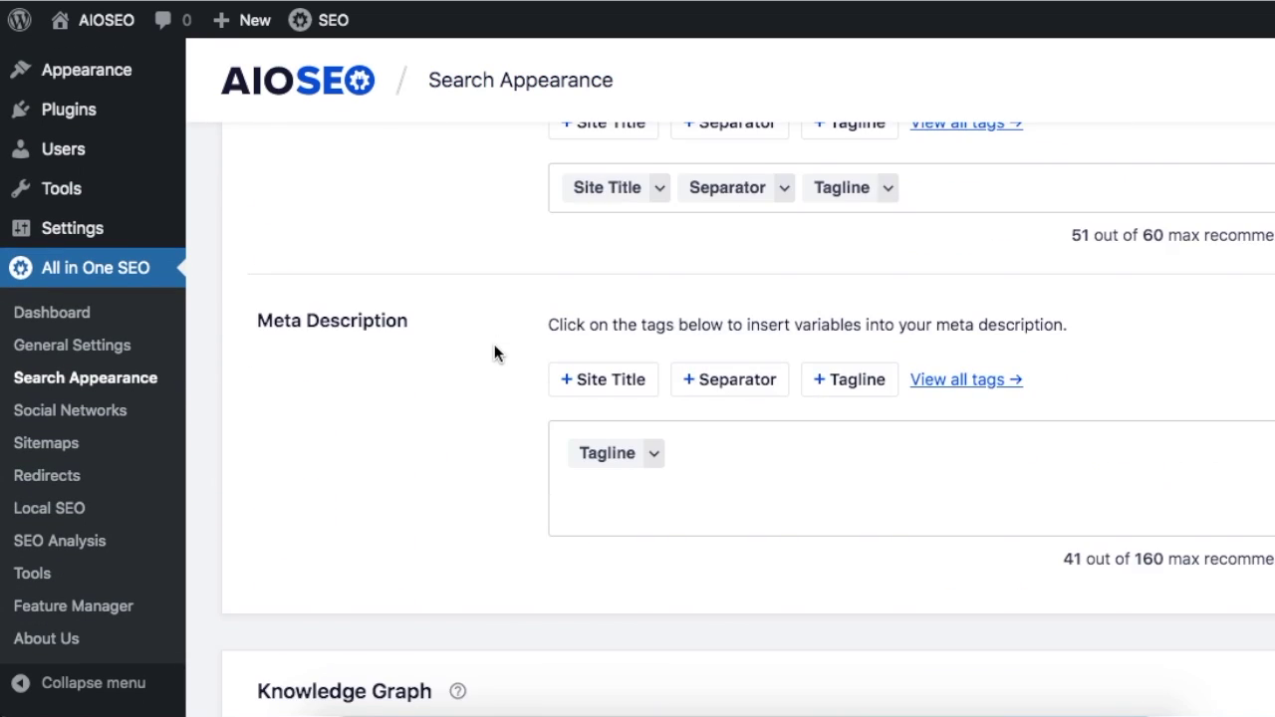
scroll(494, 346, down, 3)
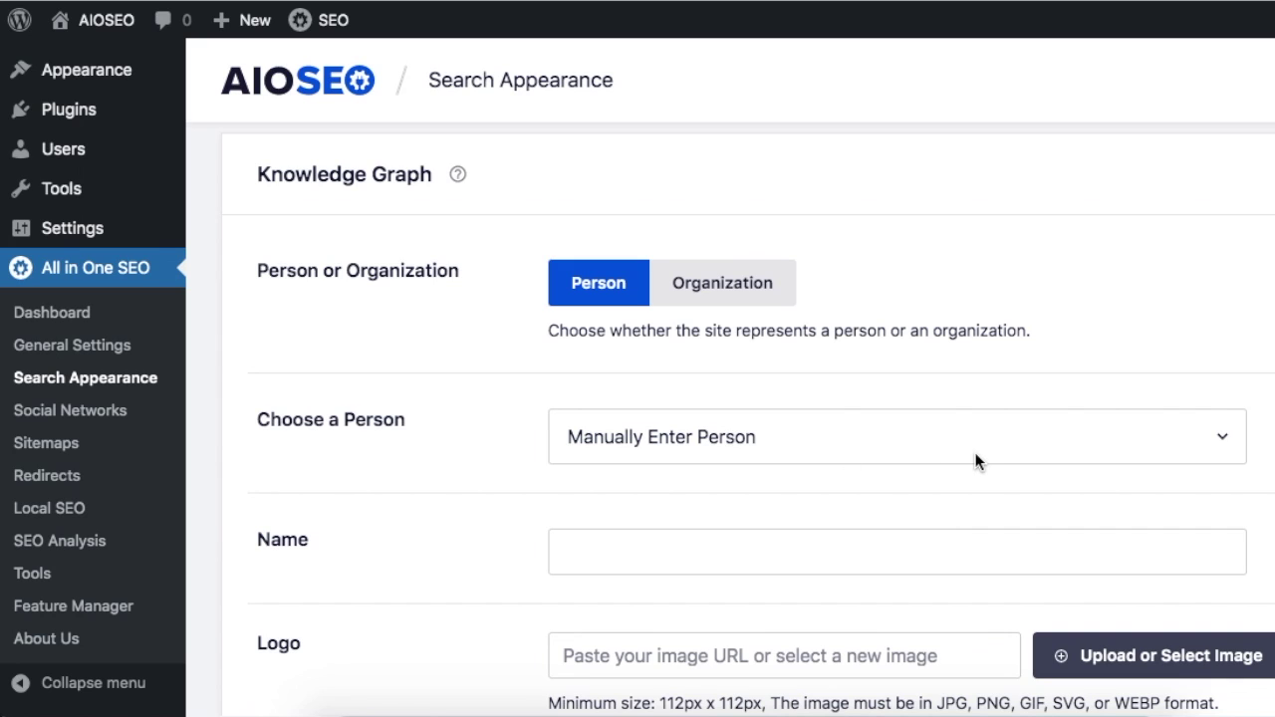
Choose Manually Enter Person, enter the person's full name, and select me.jpg as the logo.
click(1088, 436)
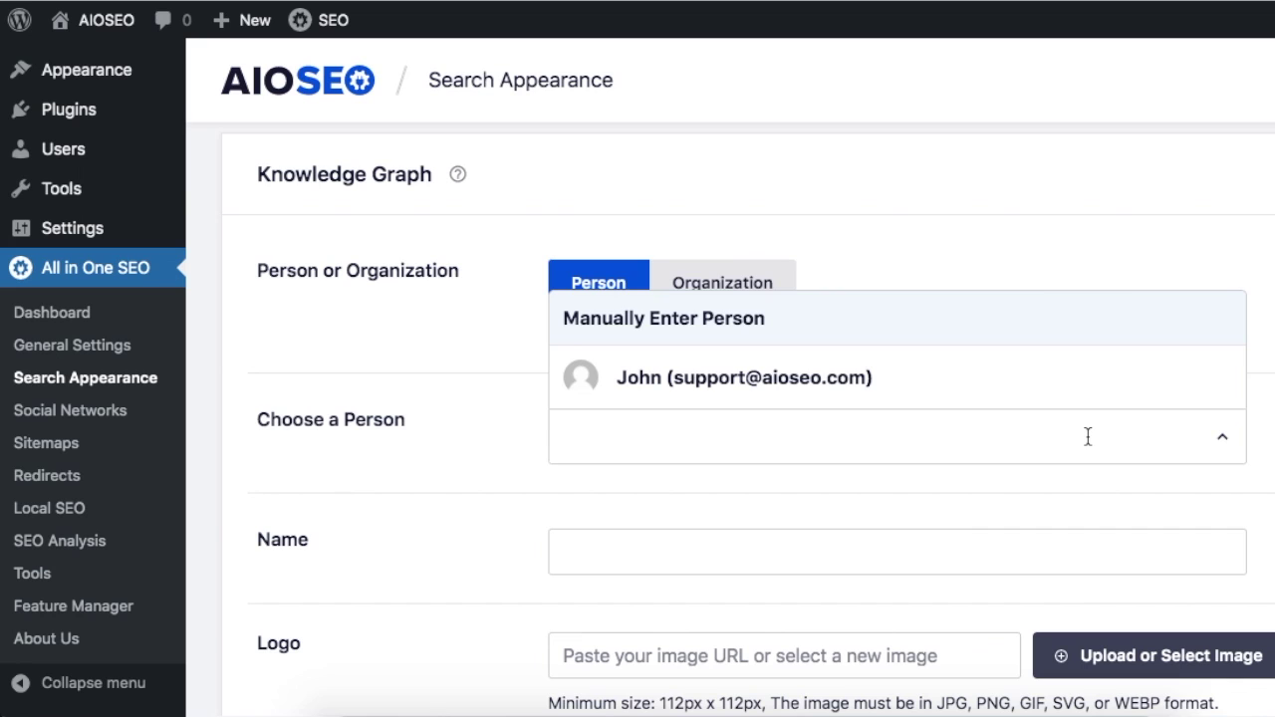
click(767, 321)
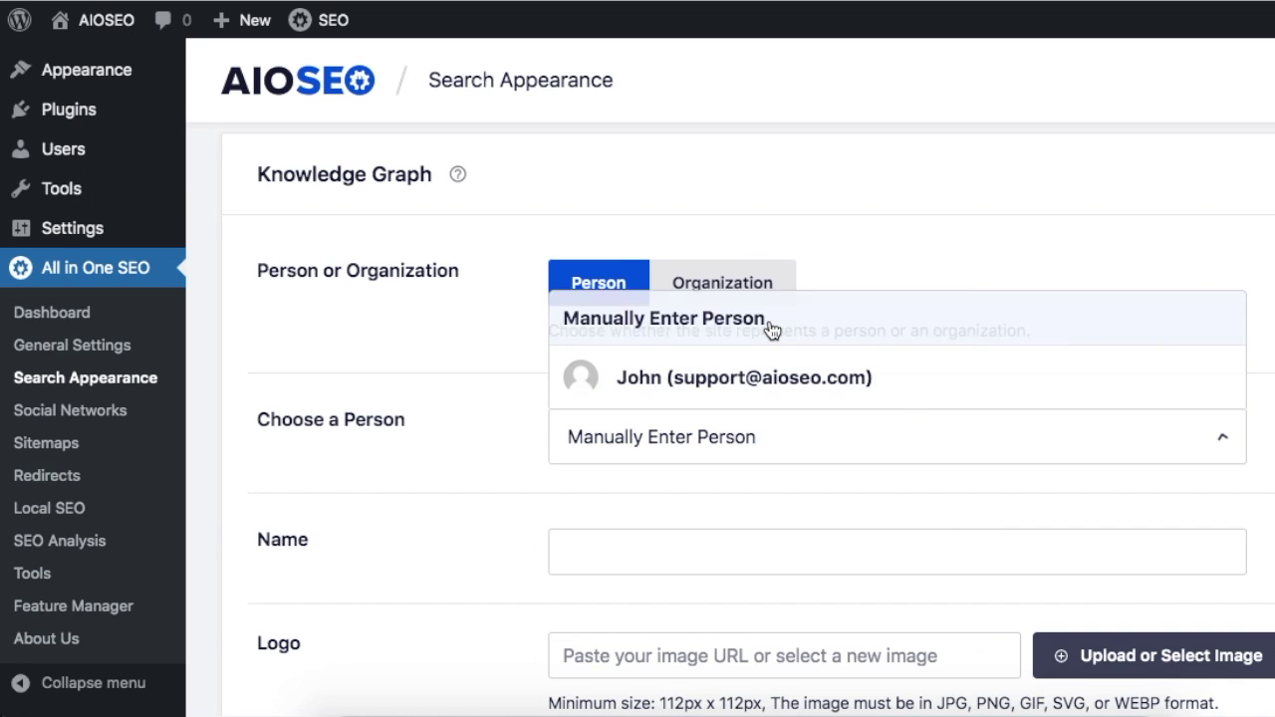
click(656, 551)
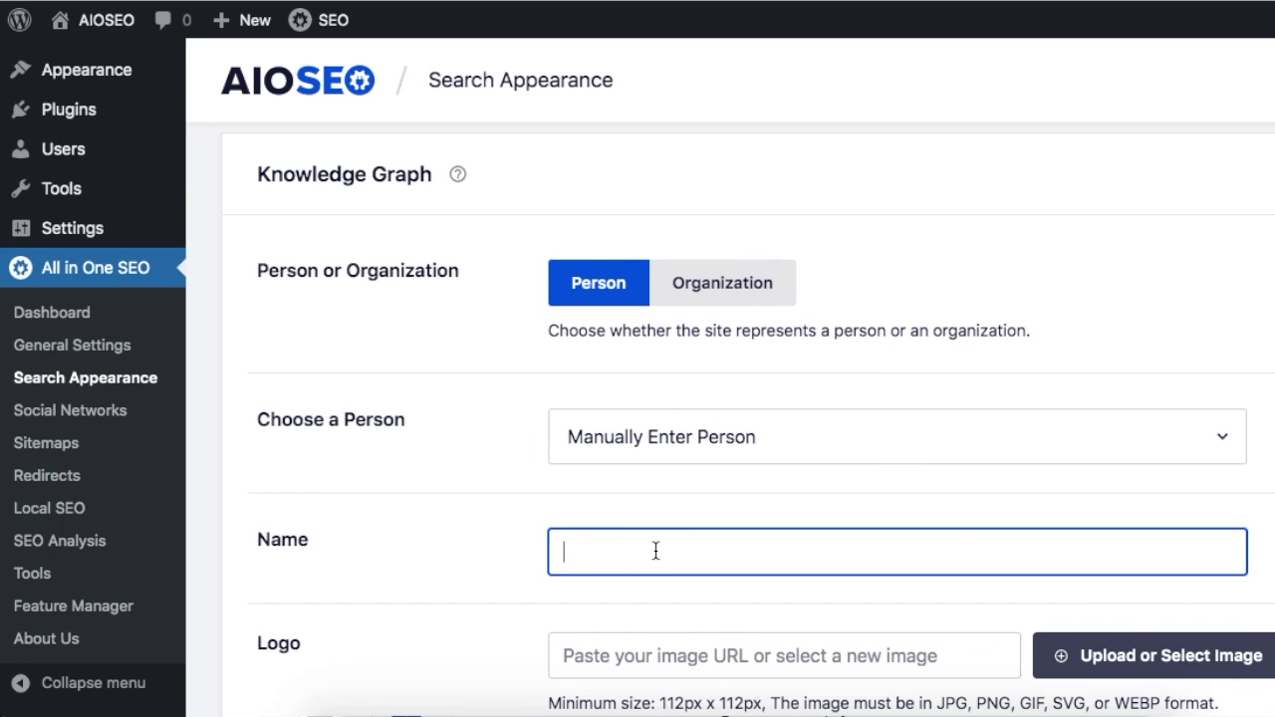
text(John Smith)
click(1108, 655)
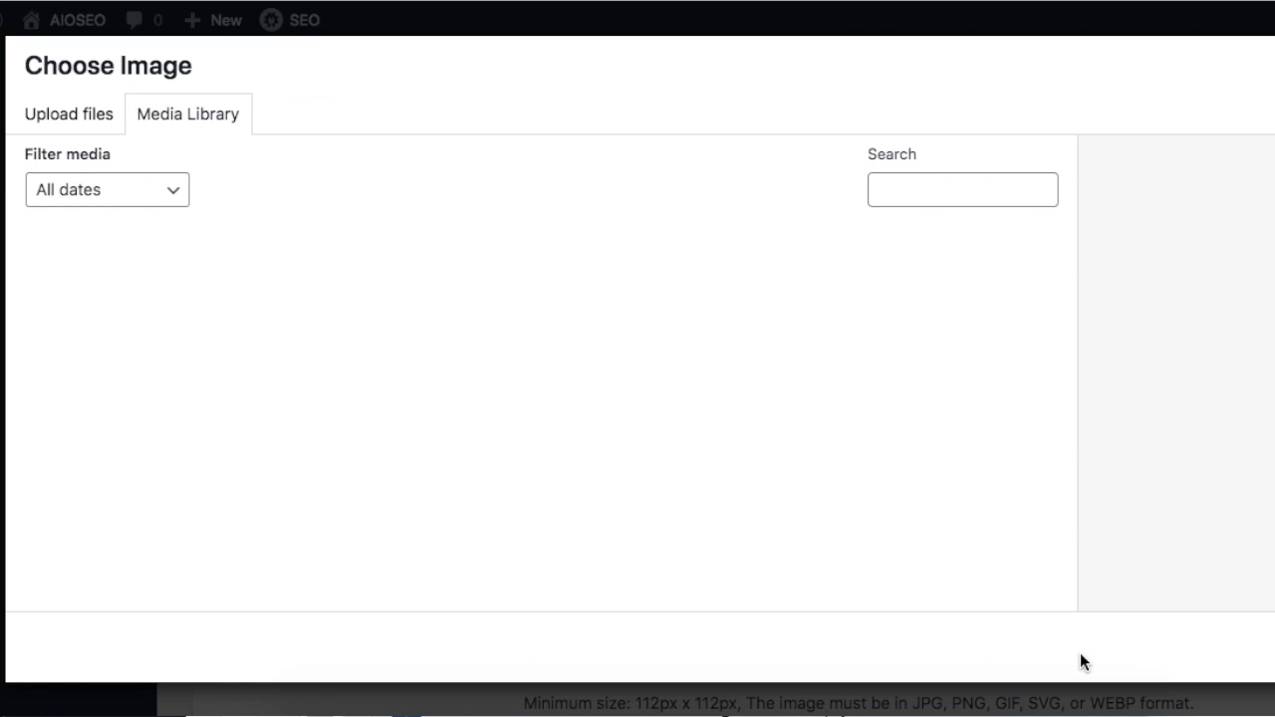
click(105, 302)
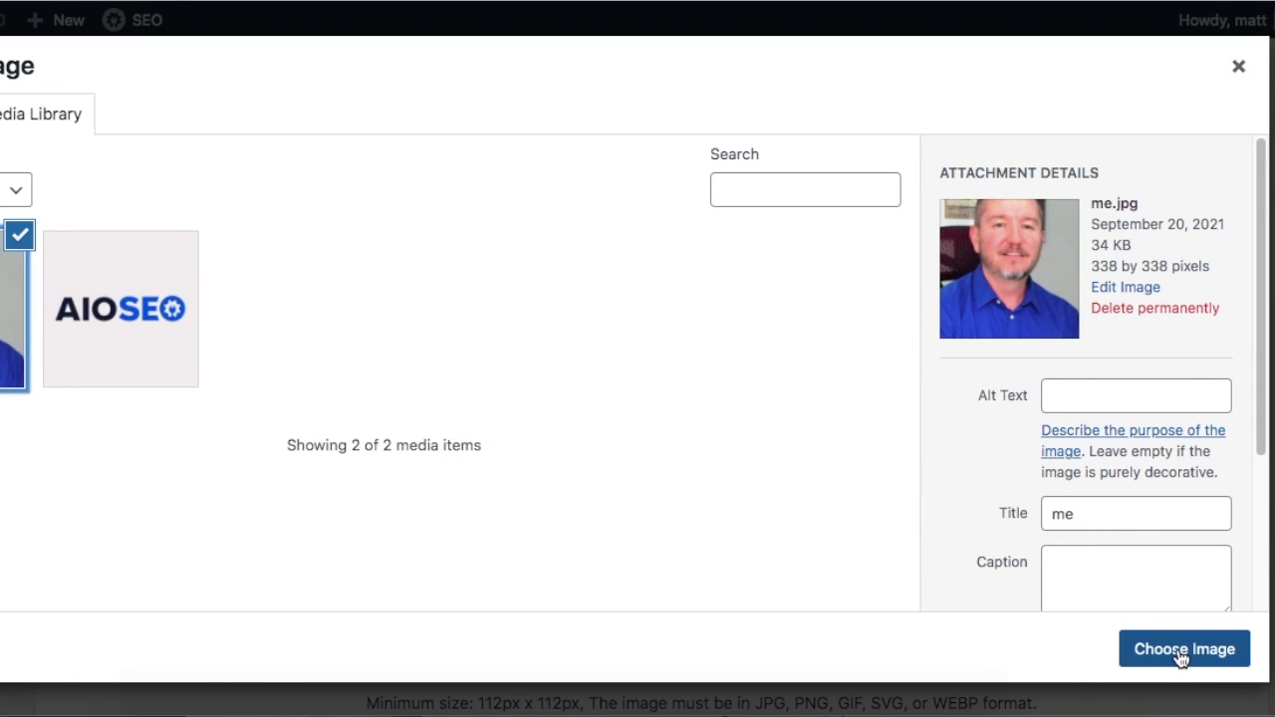
Confirm me.jpg as the logo, switch to Organization, and rename it 'All in One SEO'.
click(1180, 652)
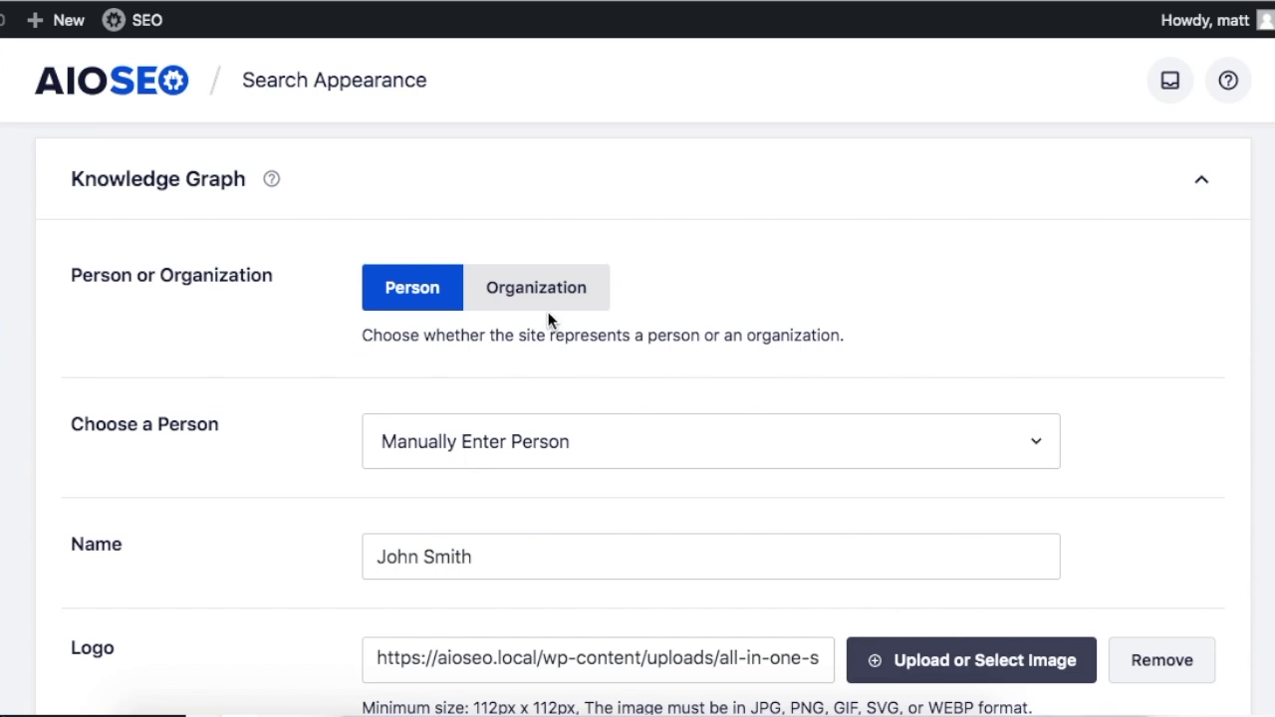
click(550, 298)
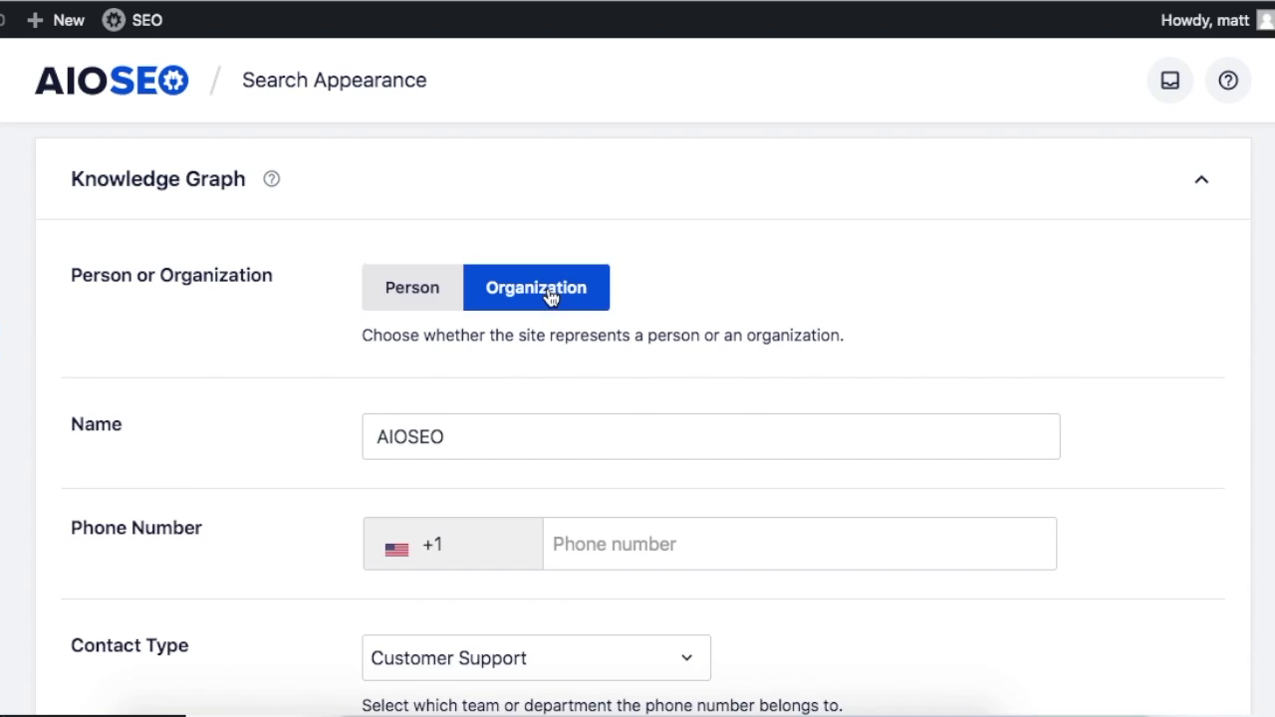
click(476, 441)
double_click(371, 446)
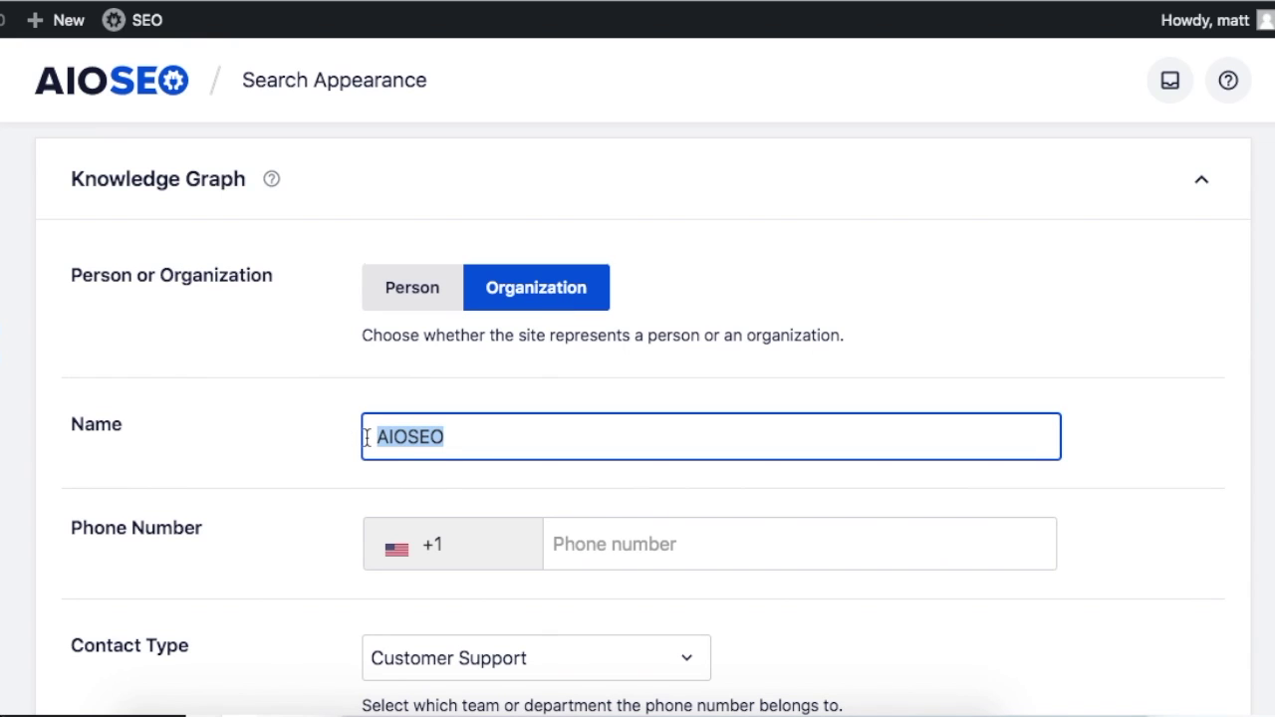
text(All in O)
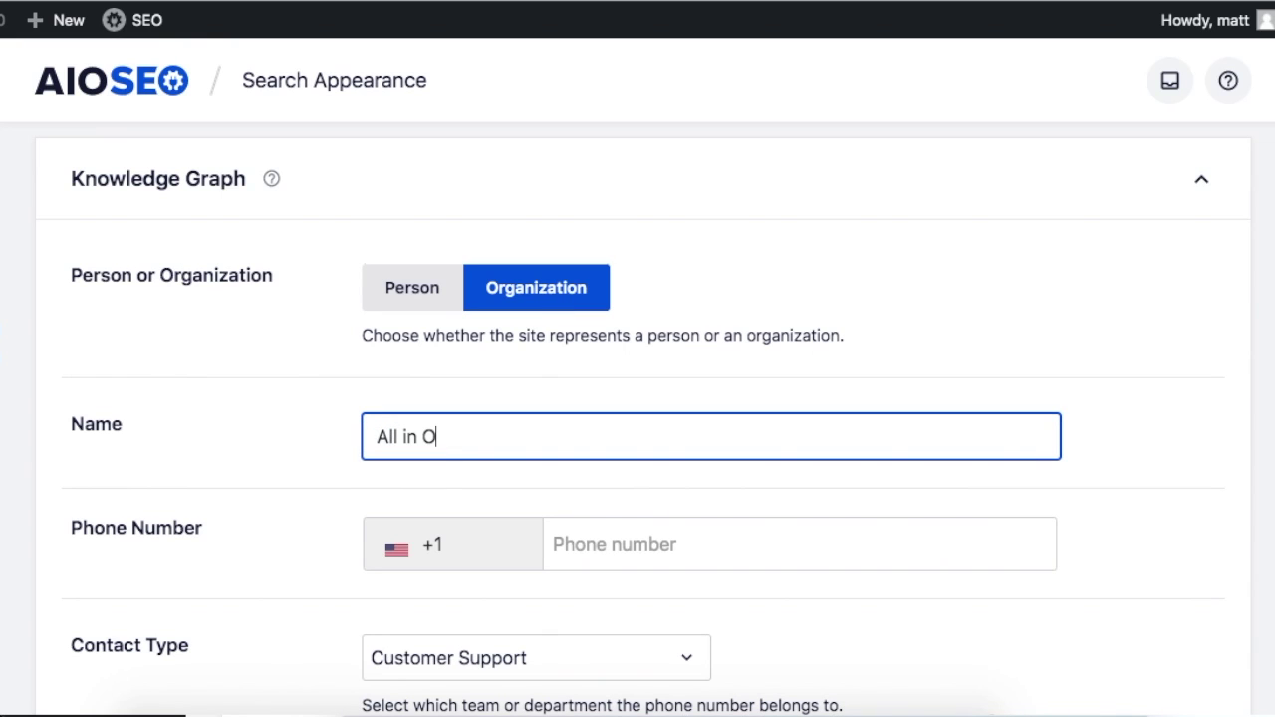
text(ne SEO)
Enter the organization's phone number with United States +1 as the country code.
click(663, 548)
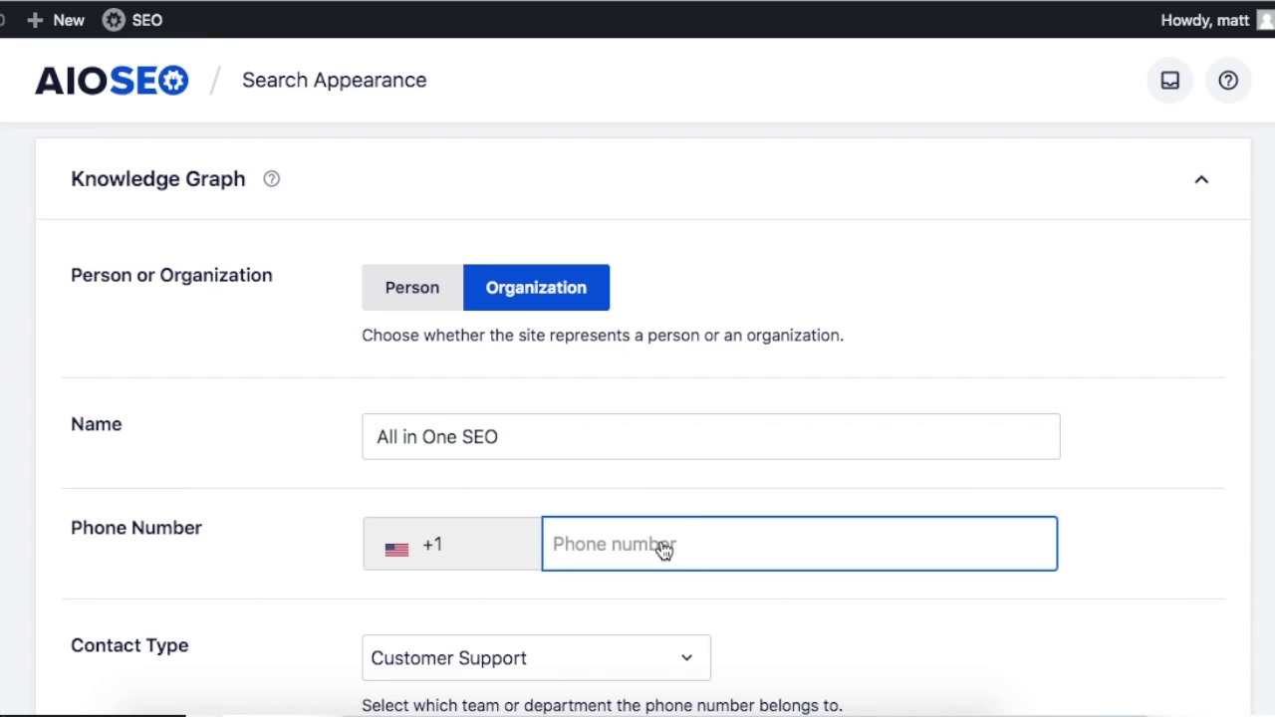
text(800) 5)
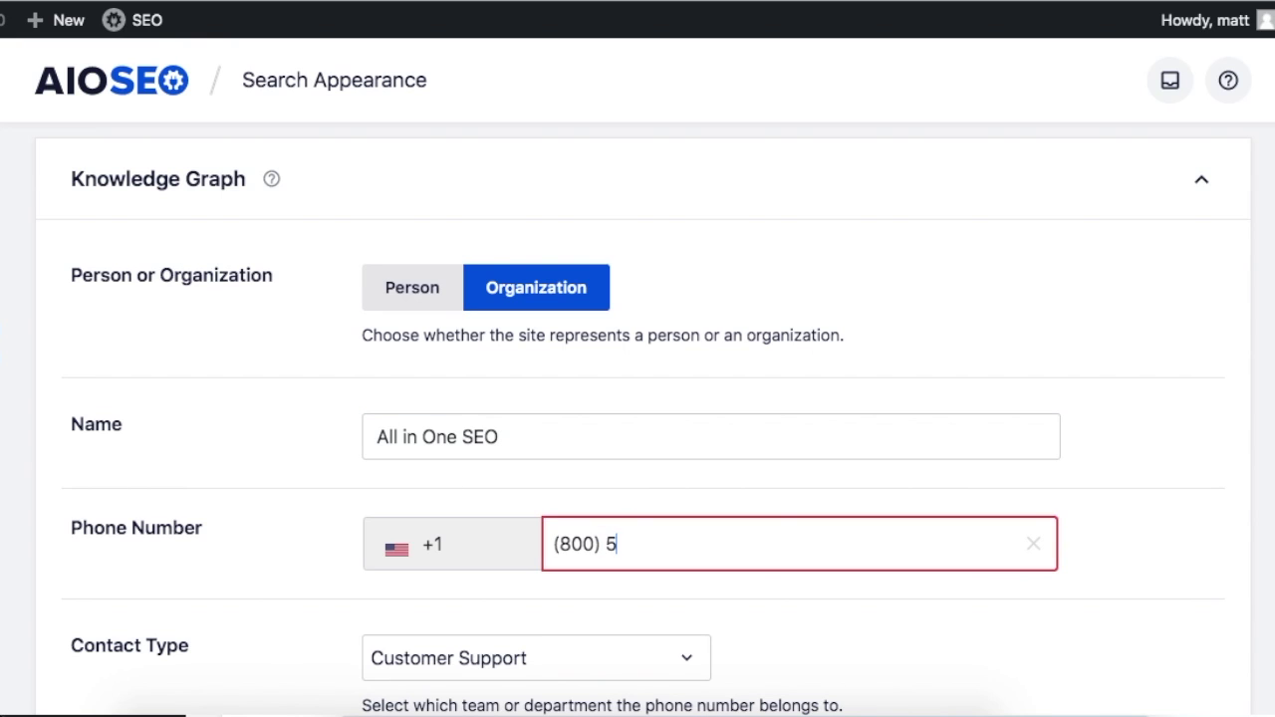
text(55-1212)
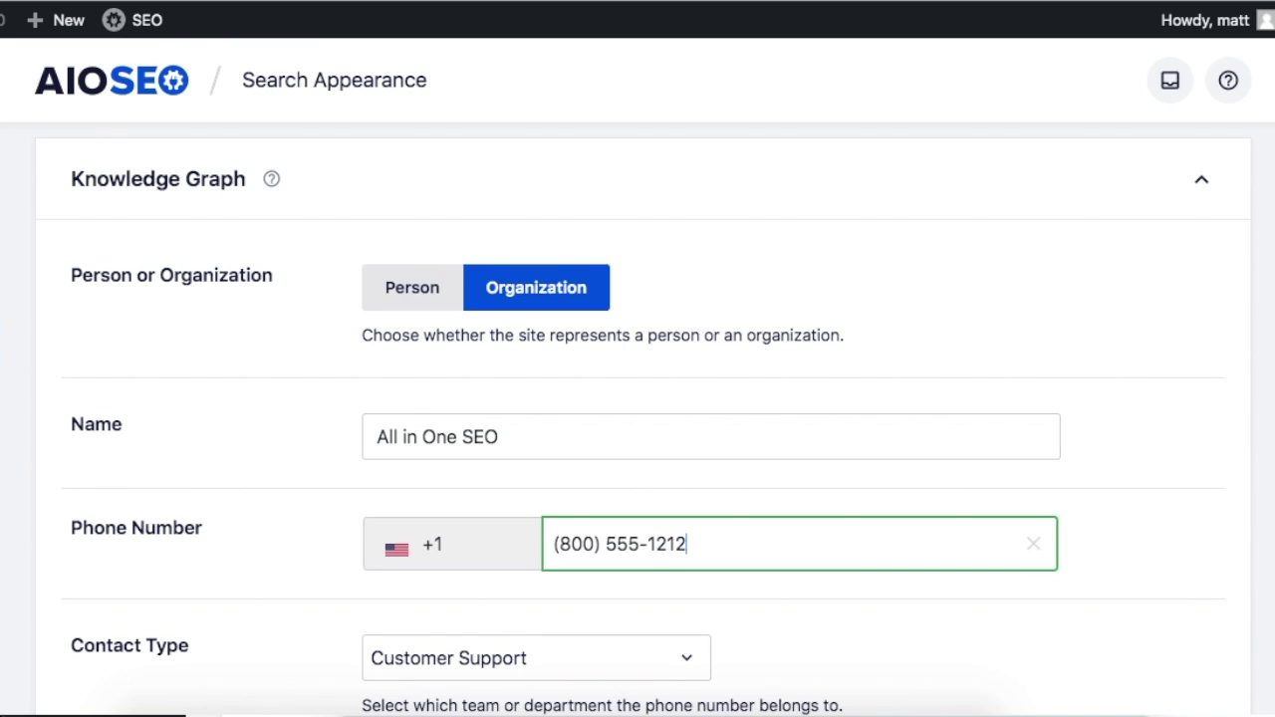
click(469, 550)
scroll(478, 658, down, 2)
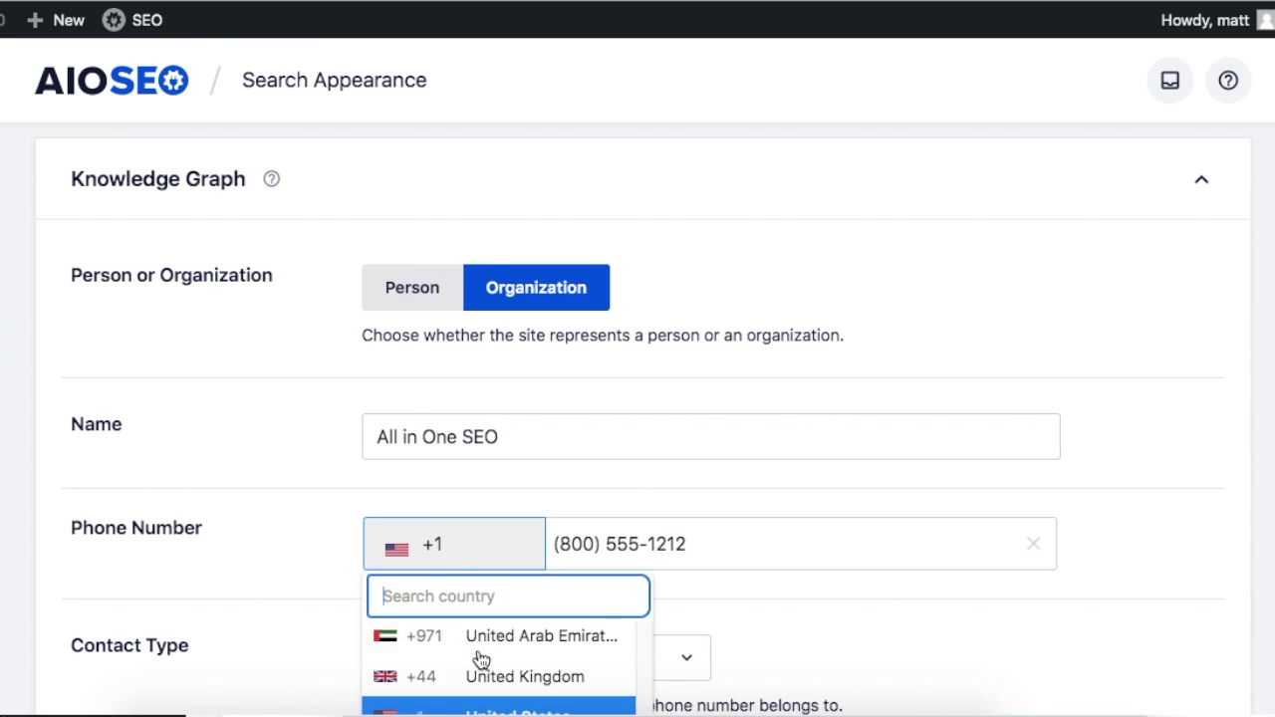
scroll(480, 659, down, 3)
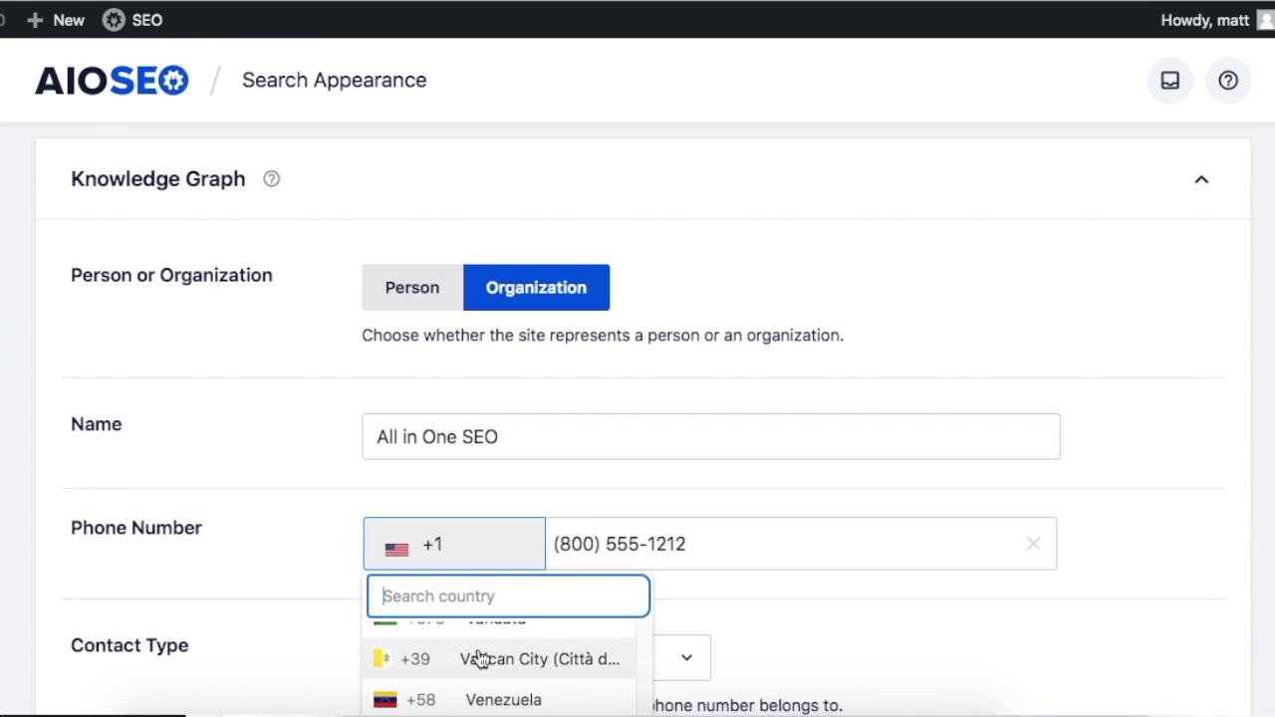
scroll(481, 658, up, 1)
click(479, 638)
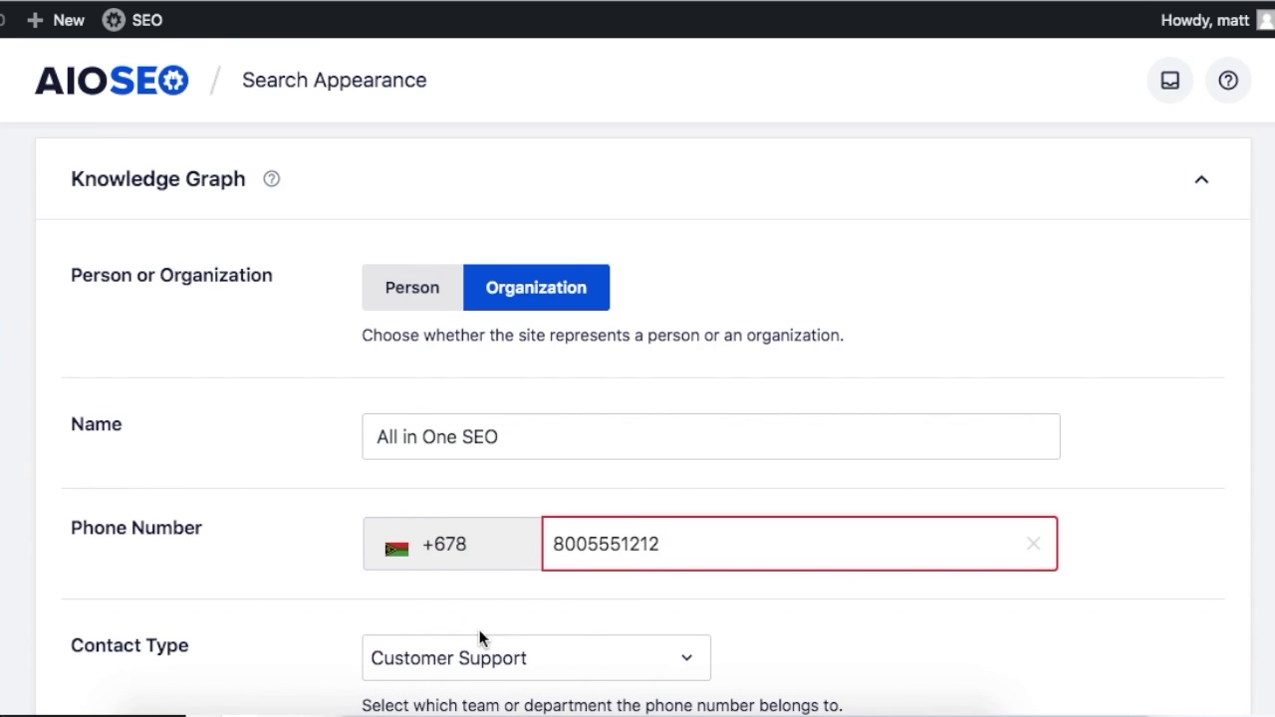
click(478, 554)
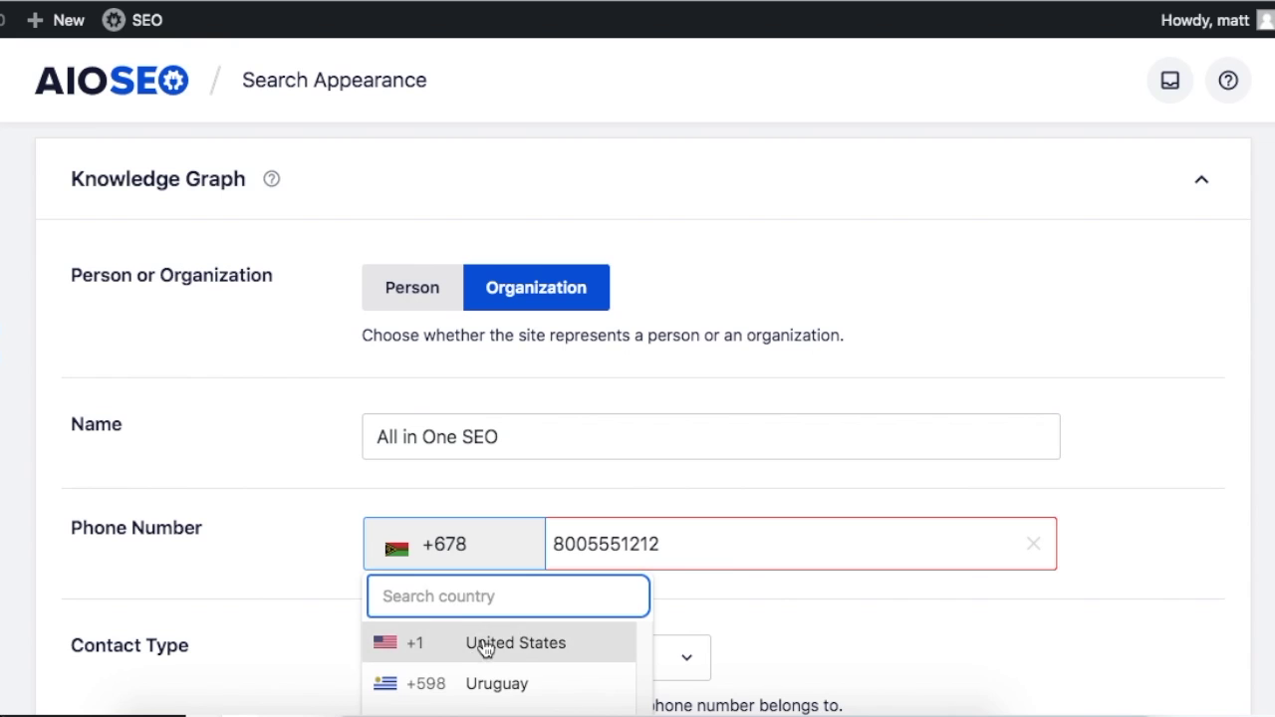
click(480, 645)
scroll(799, 613, down, 4)
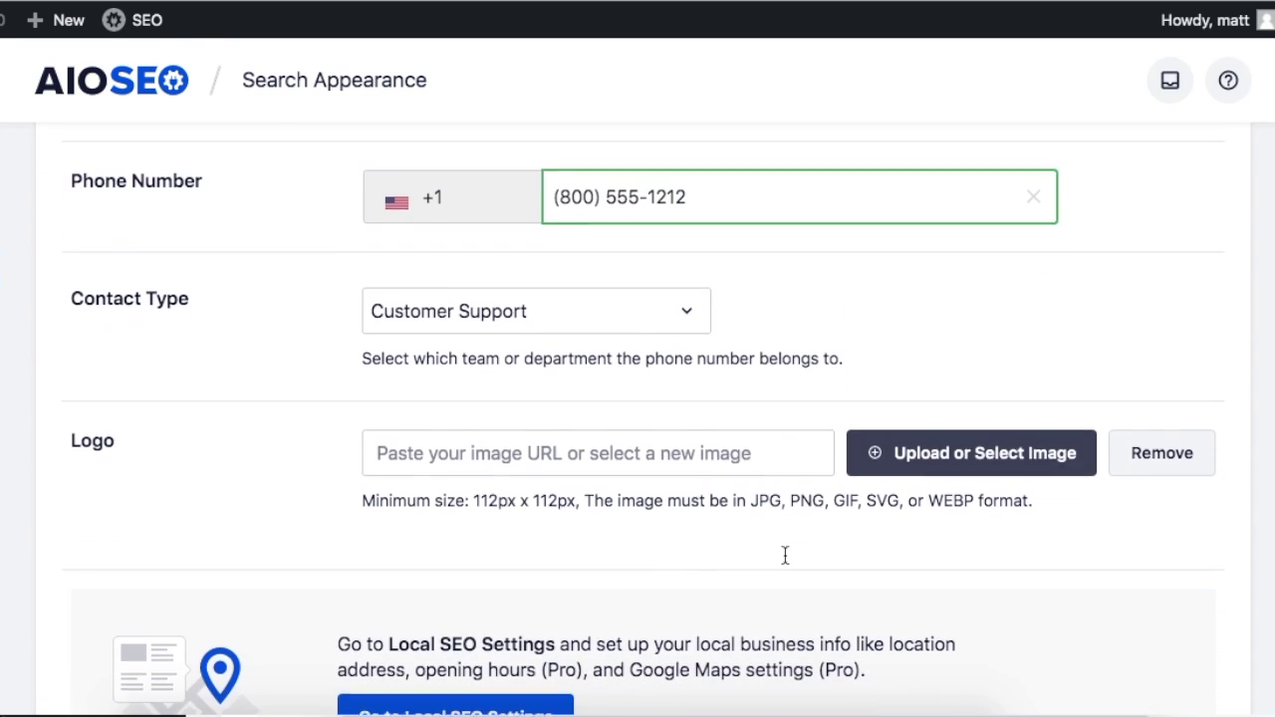
Set the phone's Contact Type to Customer Support.
click(690, 315)
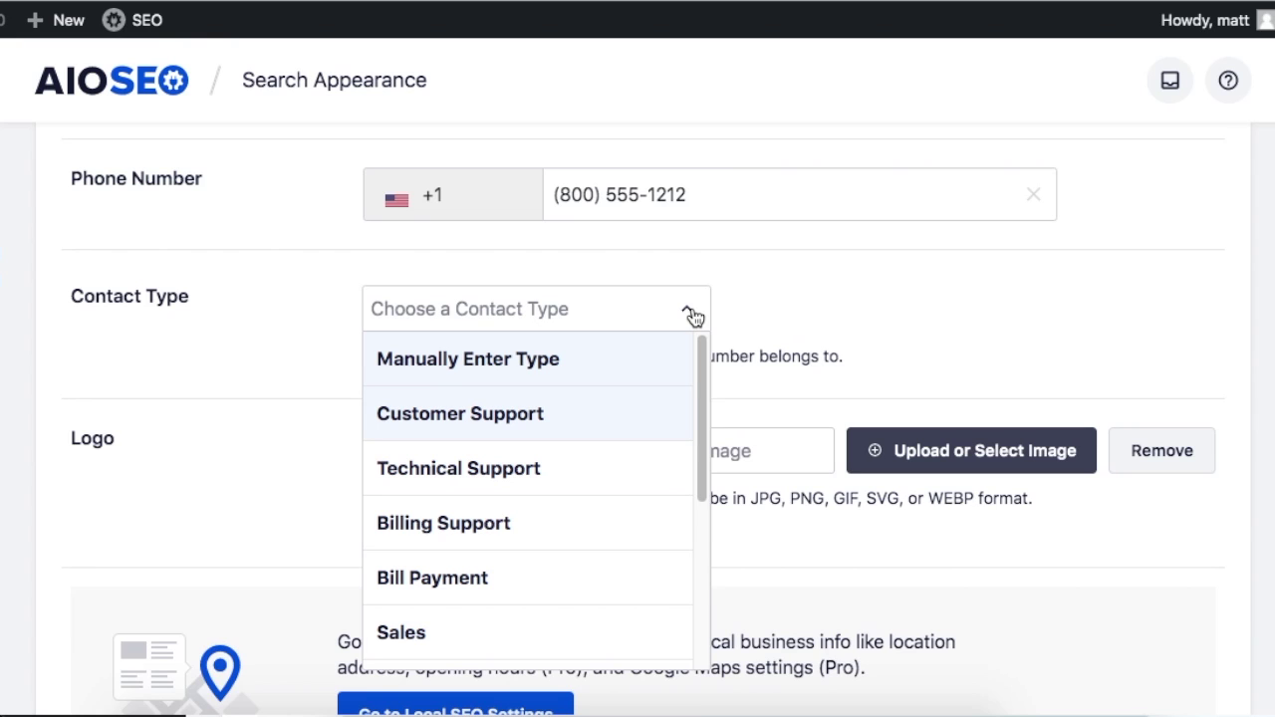
click(499, 366)
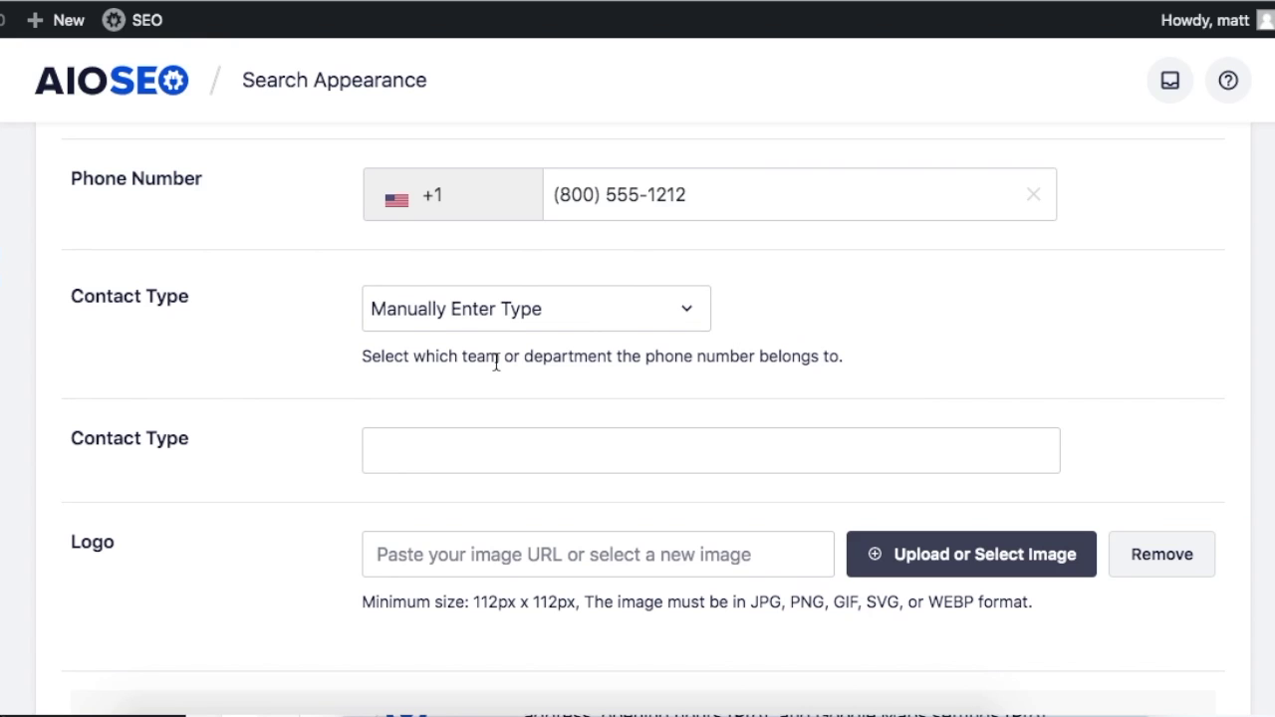
click(685, 314)
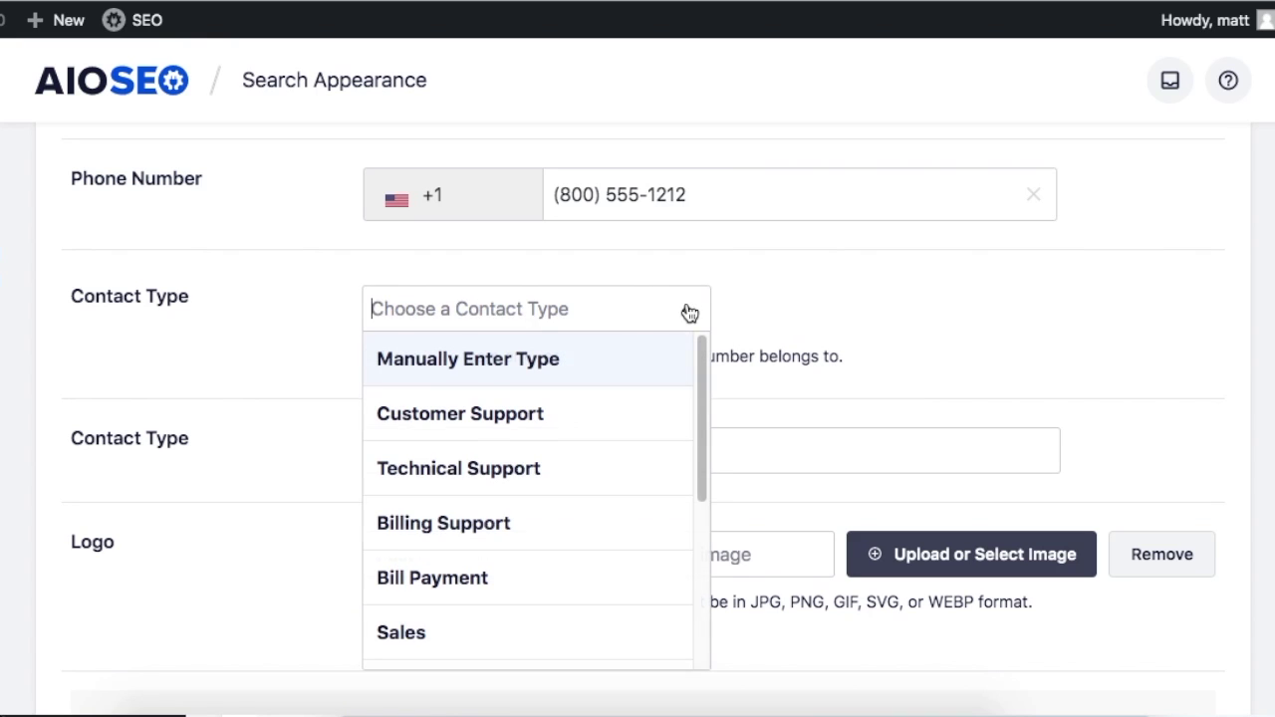
click(488, 413)
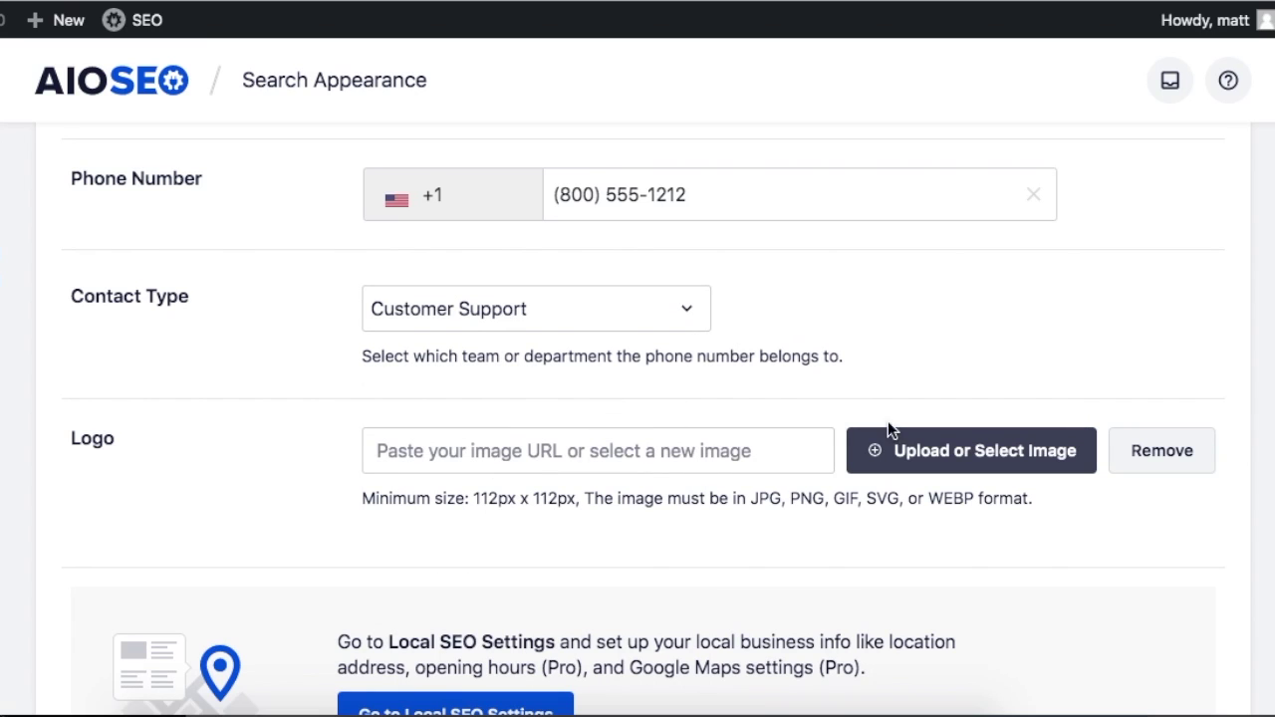
Choose the AIOSEO logo image as the organization logo and save the changes.
click(959, 452)
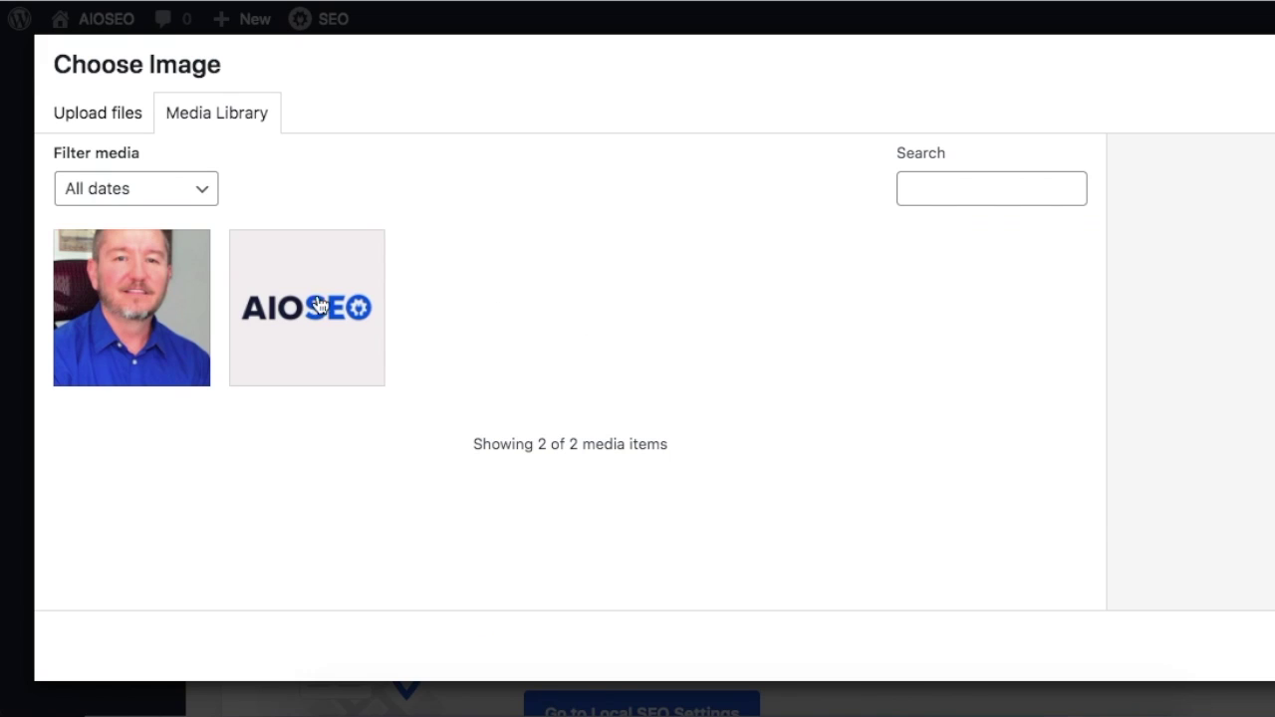
click(319, 304)
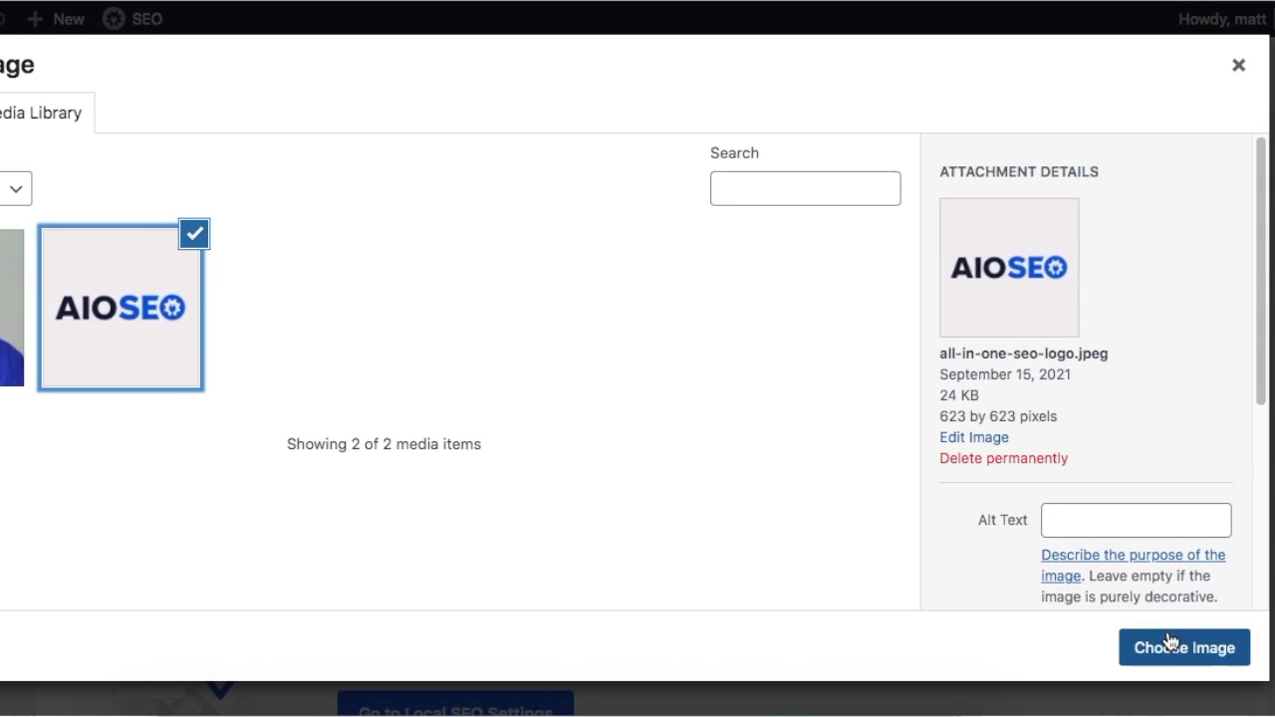
click(1247, 647)
scroll(964, 326, down, 5)
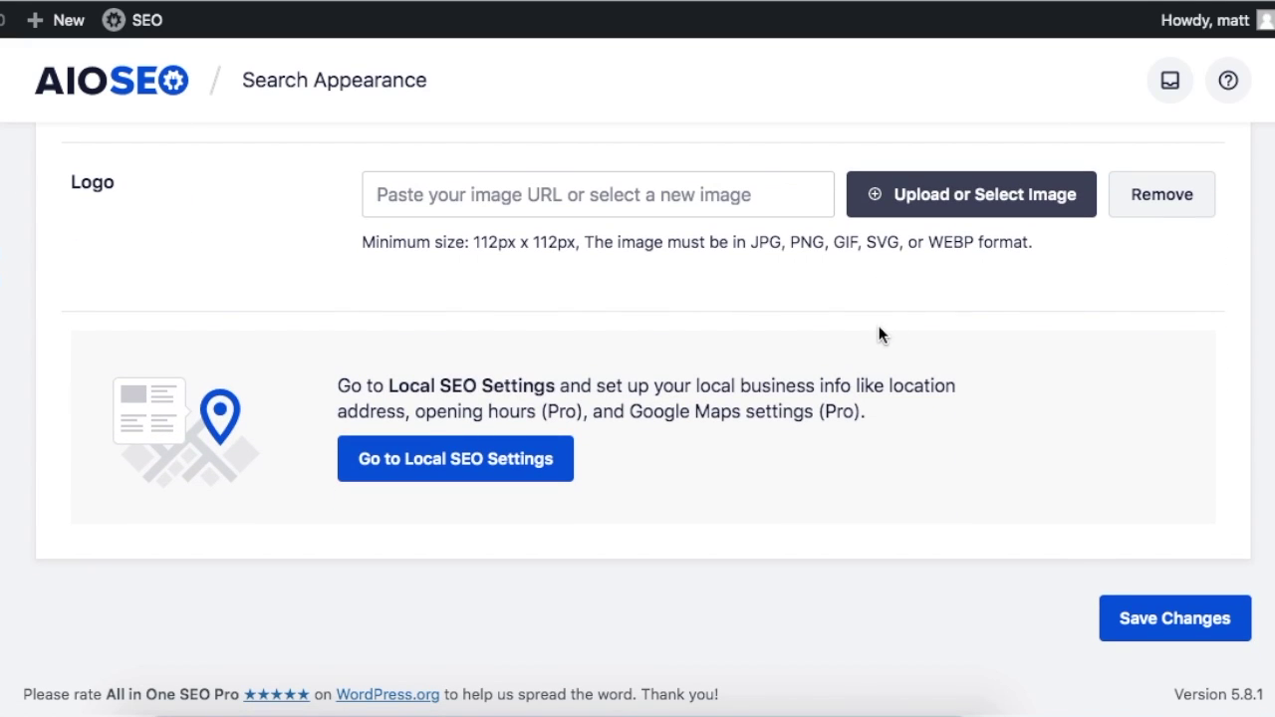
click(1148, 611)
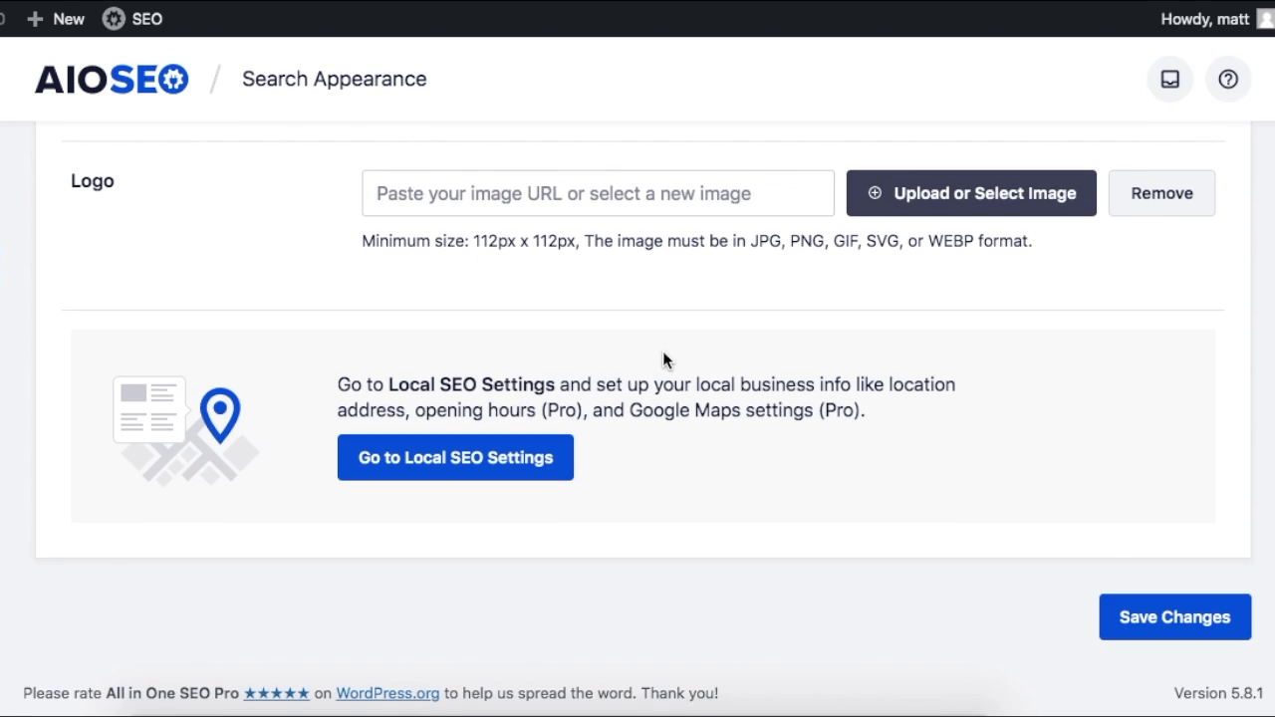
In Content Types > Posts Schema Markup, keep Schema Type Article and set Article Type to Blog Post.
scroll(665, 357, up, 20)
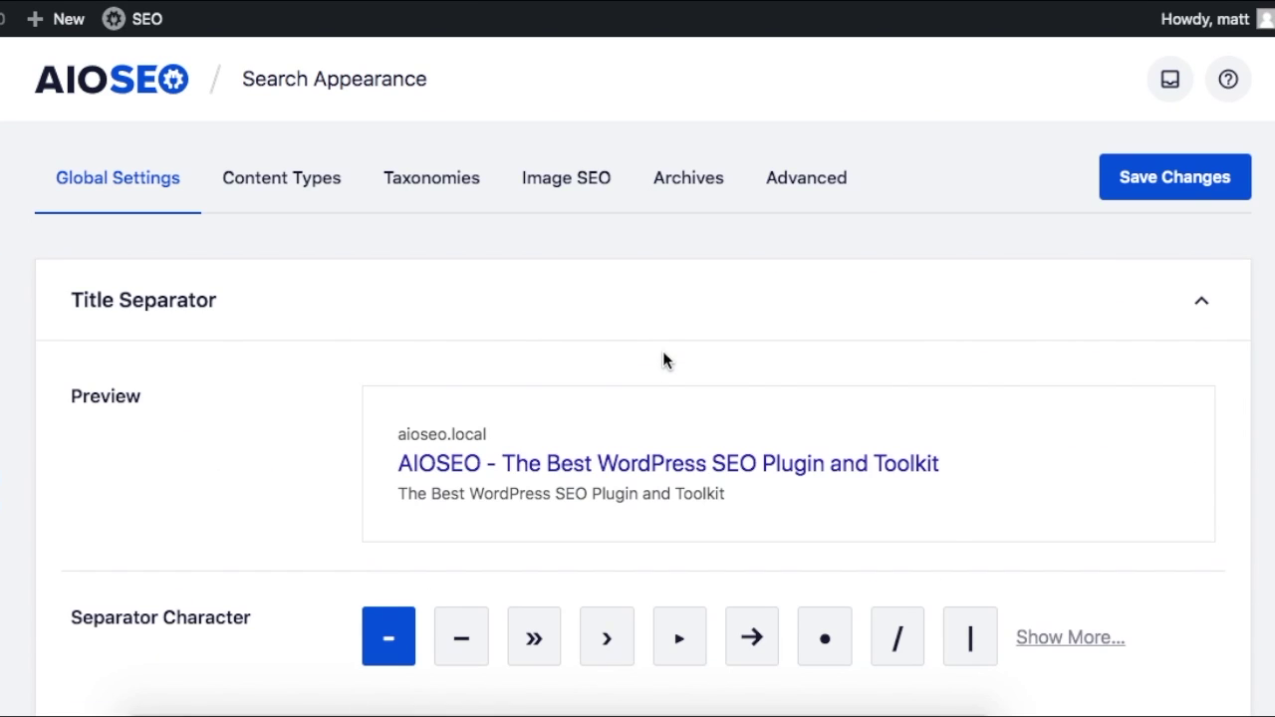
click(305, 188)
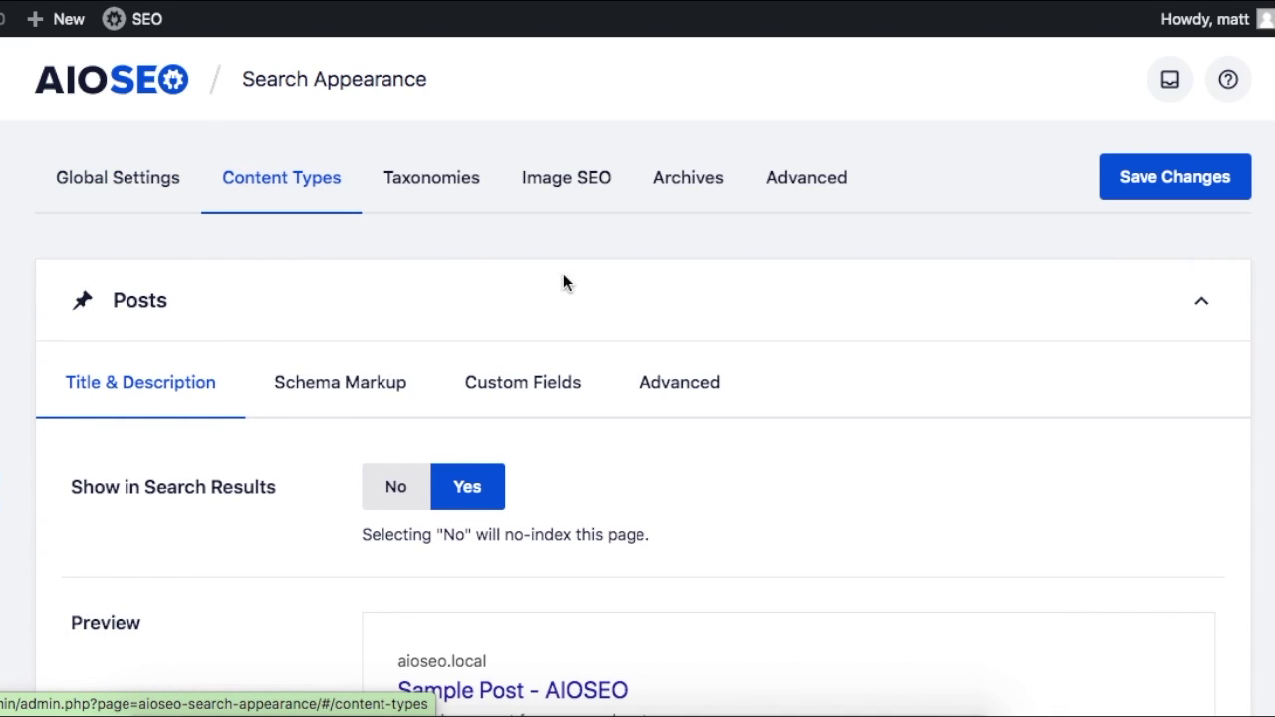
scroll(841, 311, down, 3)
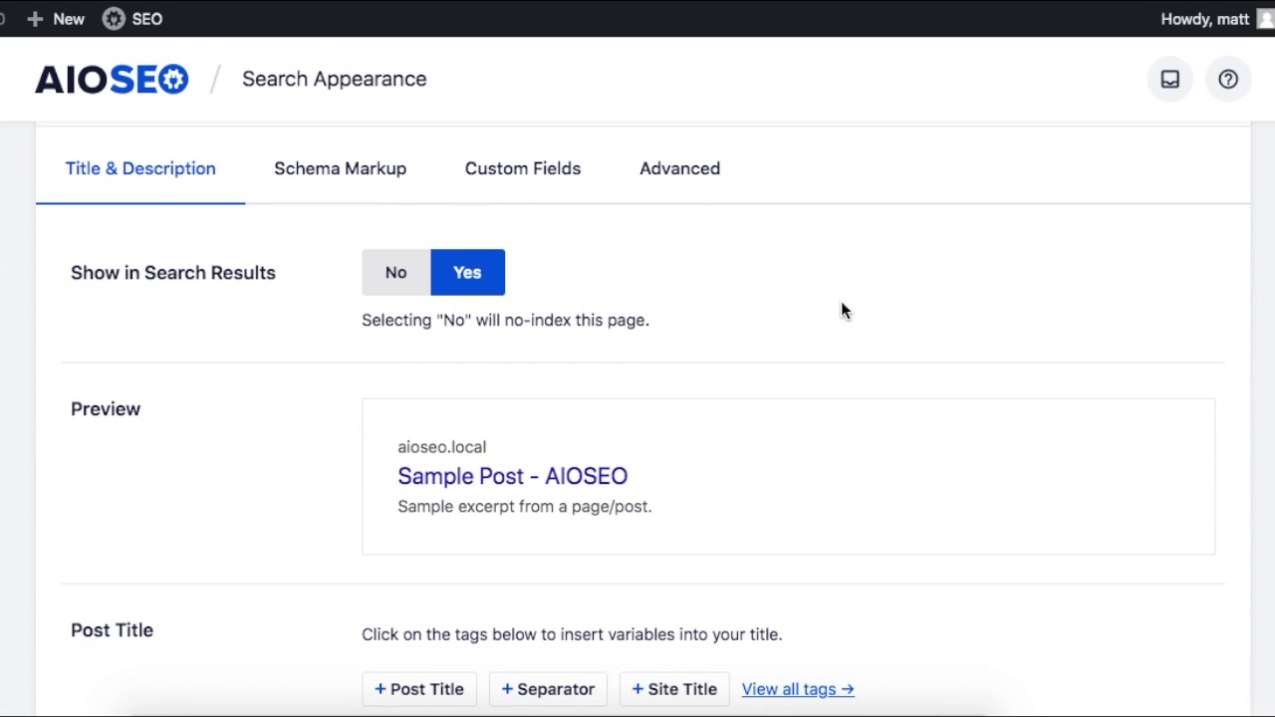
click(393, 181)
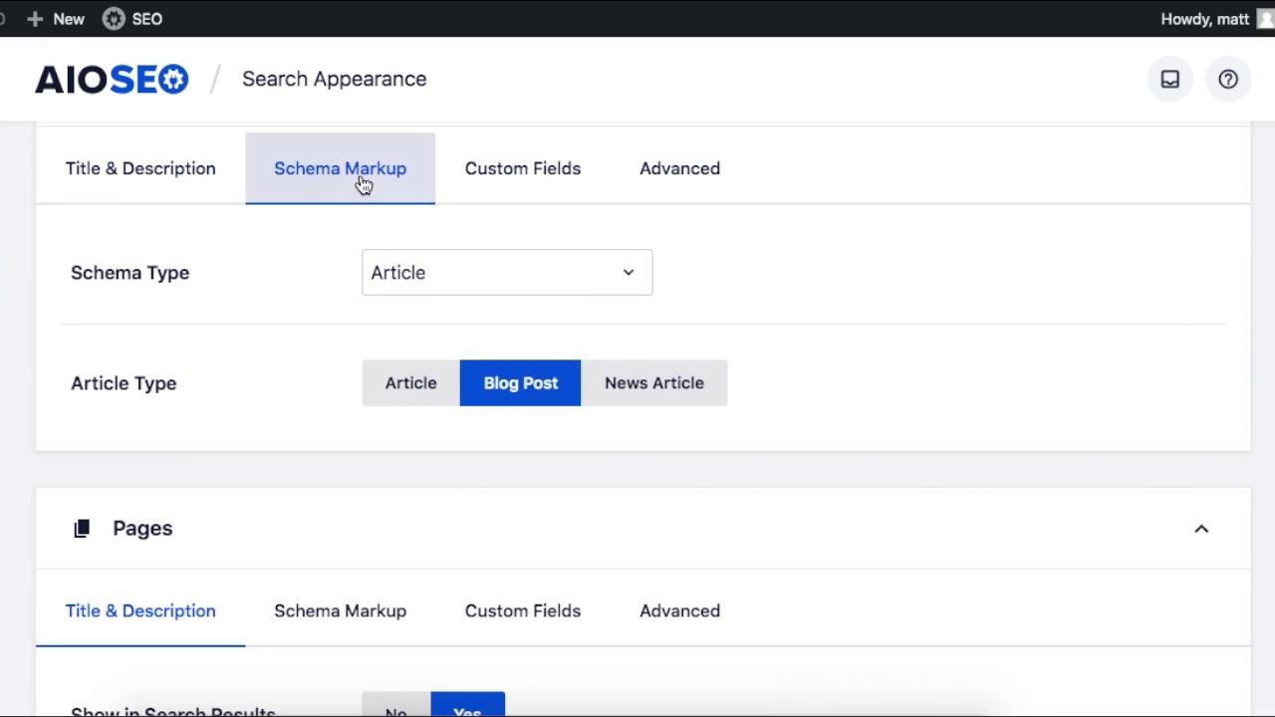
click(487, 275)
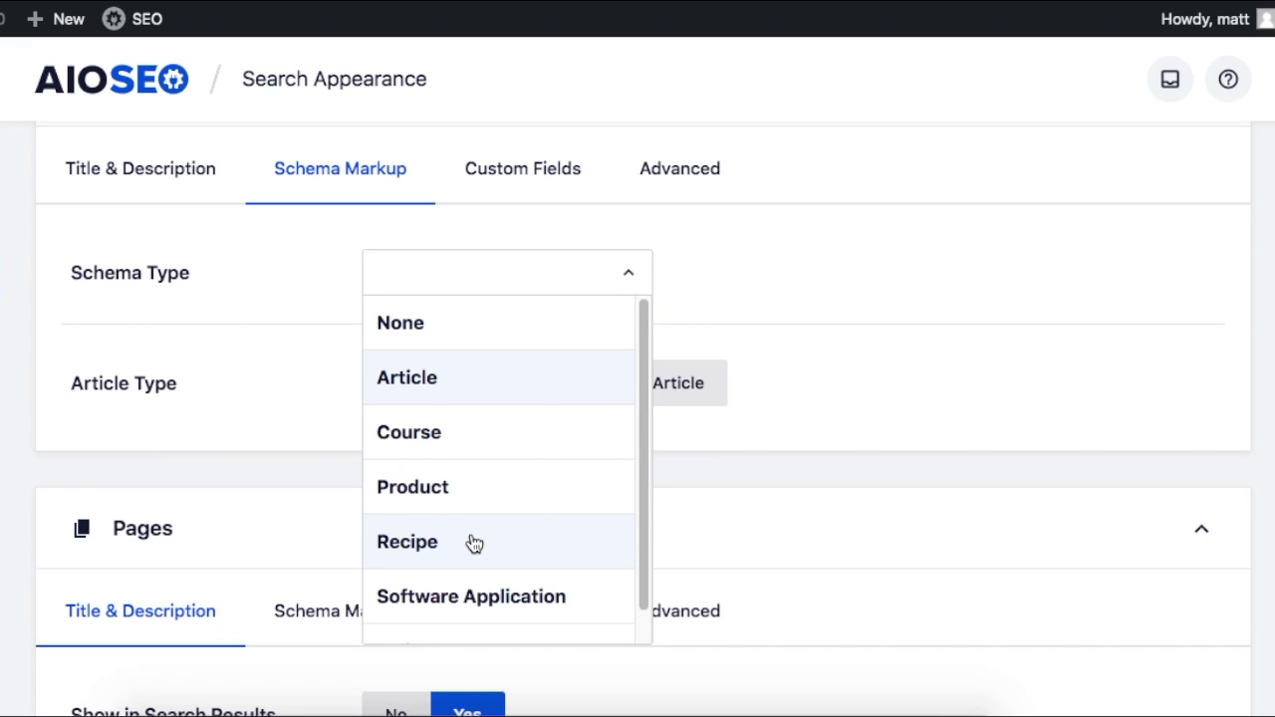
click(441, 379)
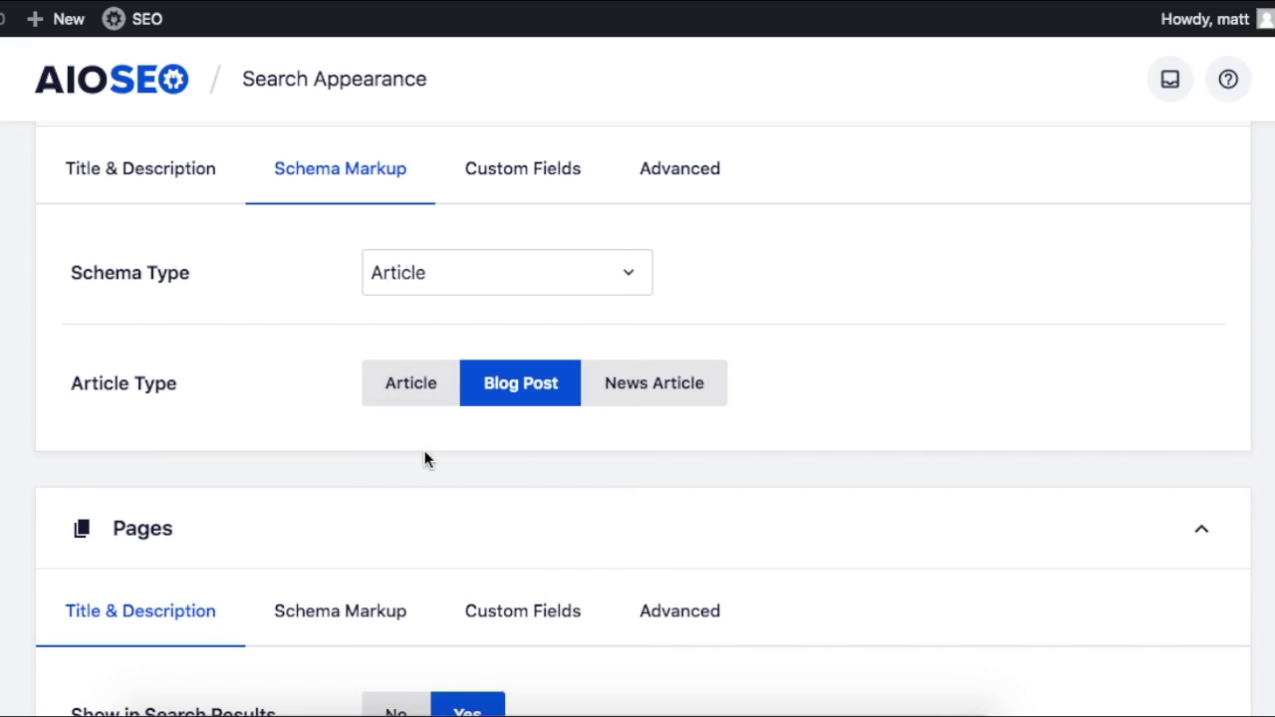
click(409, 385)
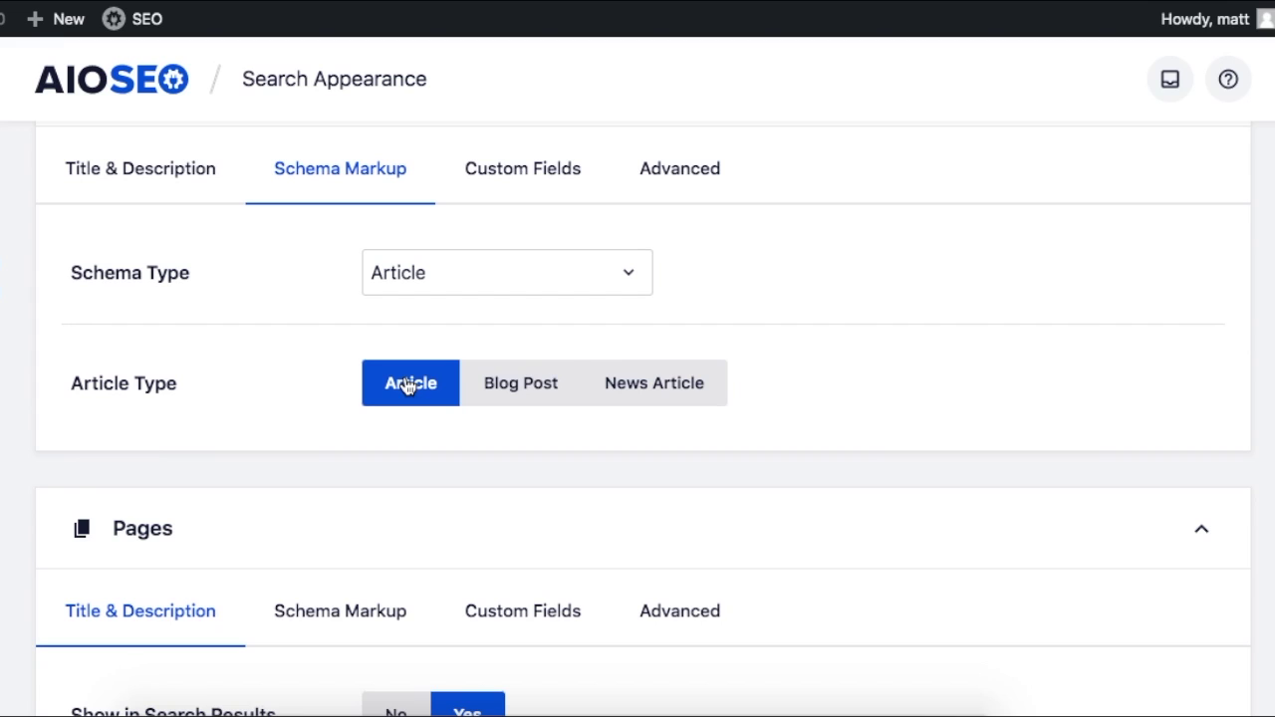
click(632, 391)
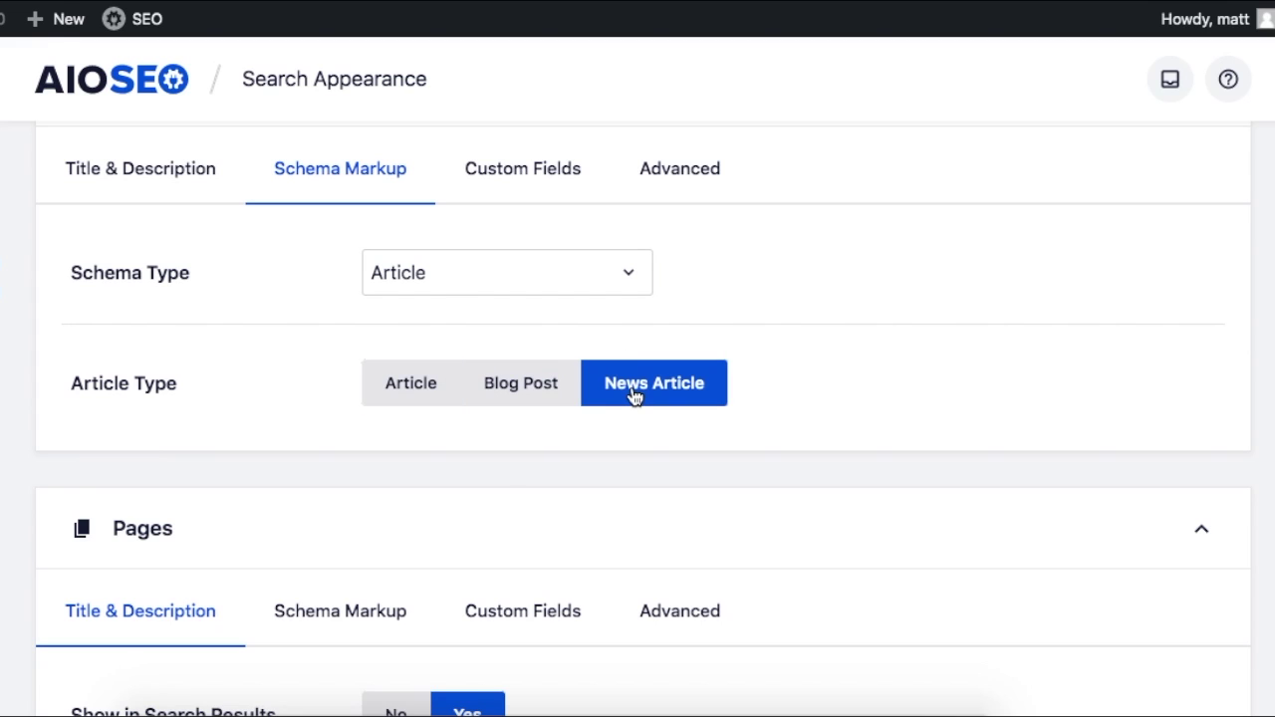
click(536, 389)
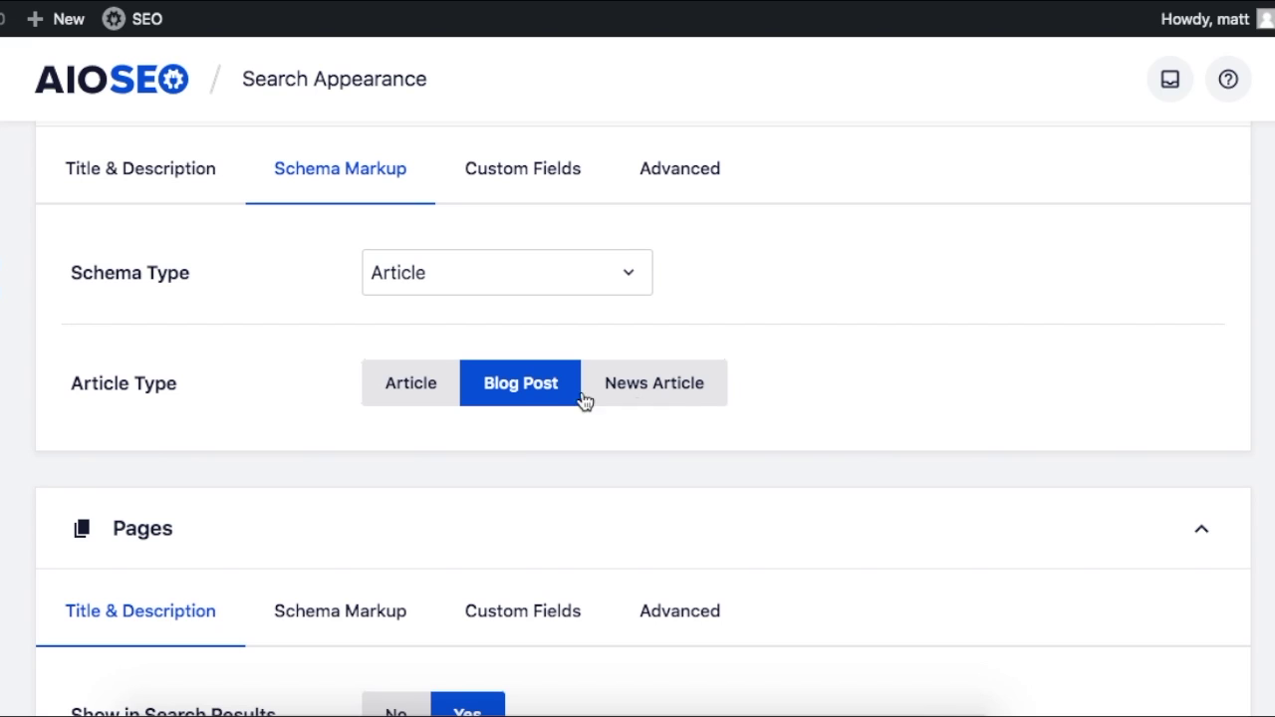
Set the Pages Schema Type to Web Page.
scroll(783, 373, down, 2)
scroll(783, 374, down, 6)
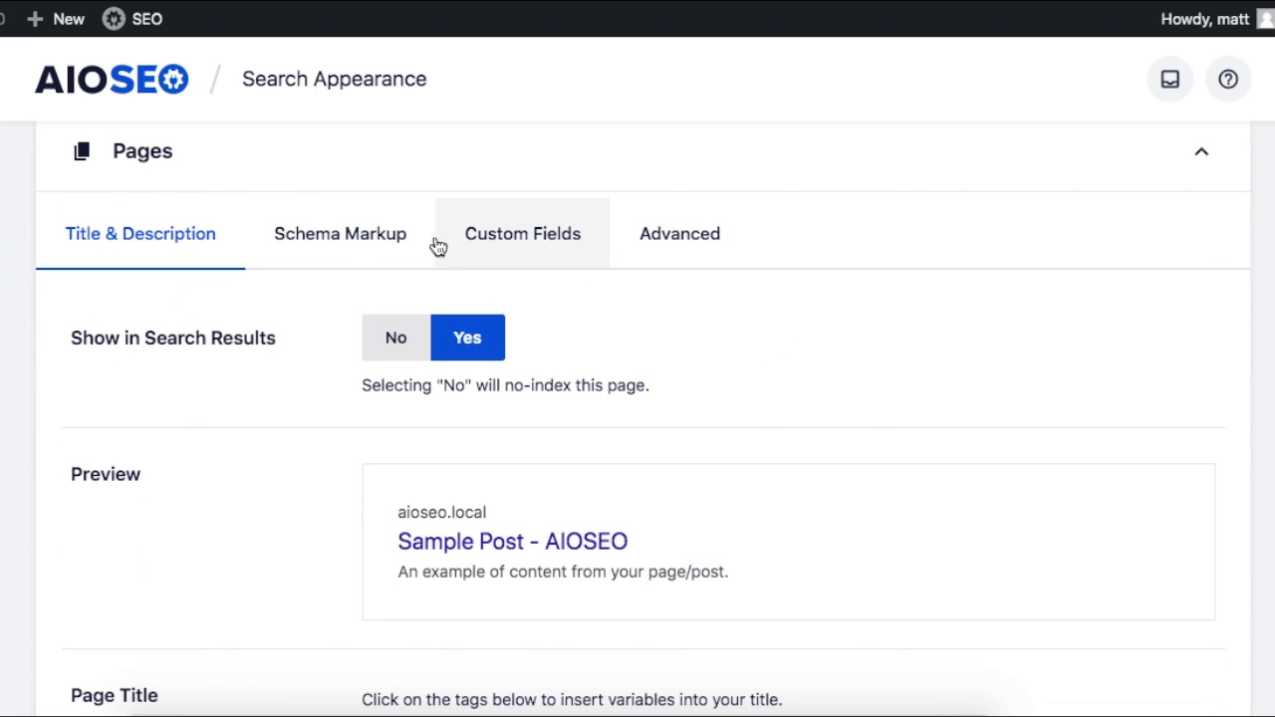
click(350, 235)
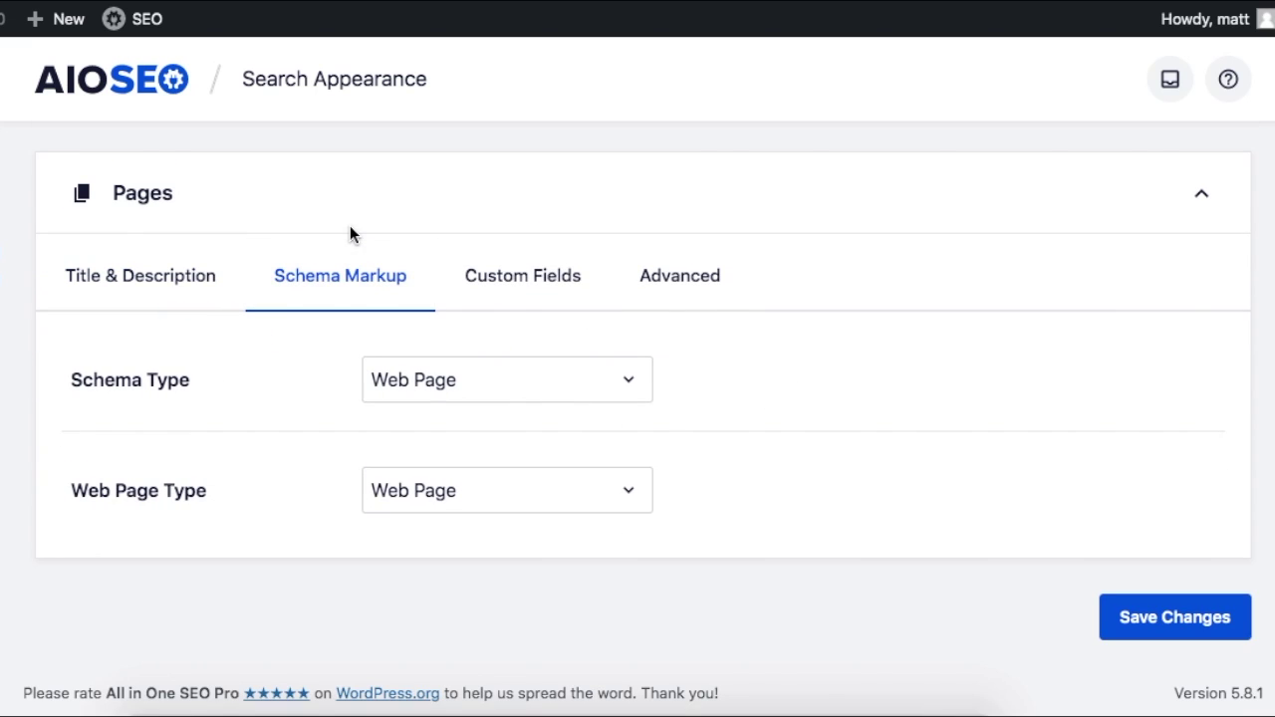
click(479, 383)
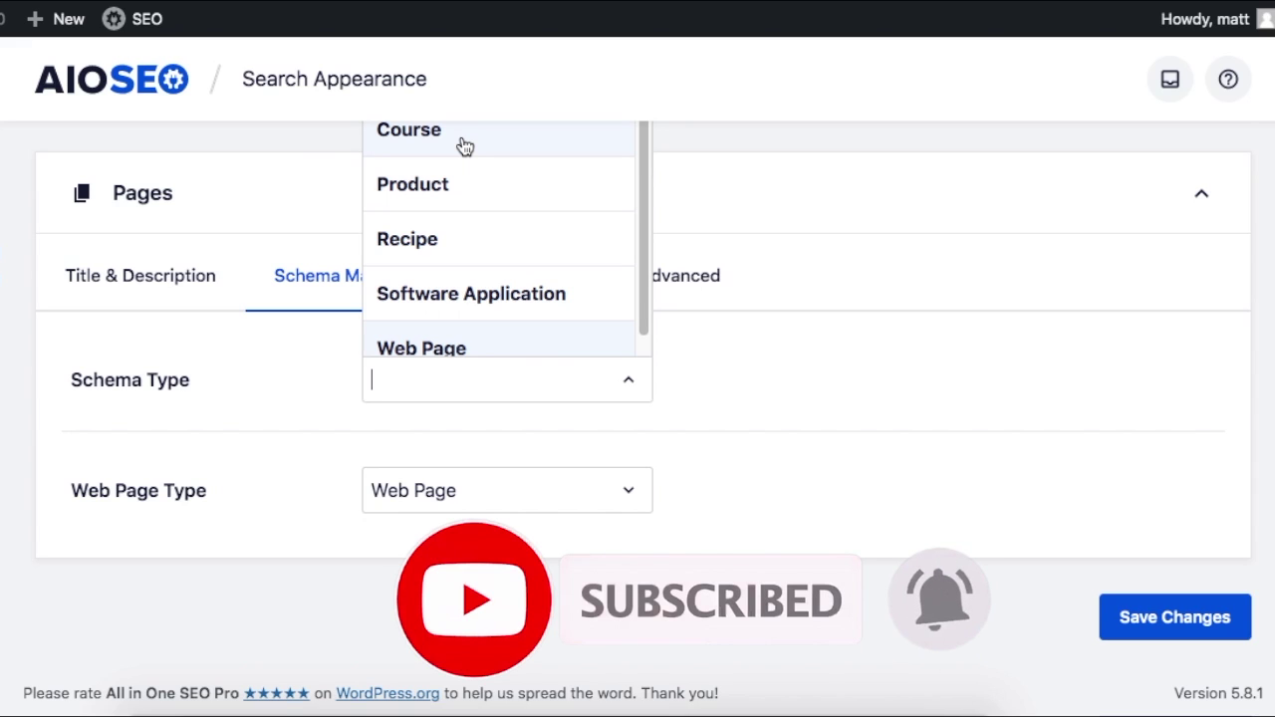
click(439, 351)
Set the Web Page Type to Web Page and save the changes.
click(453, 490)
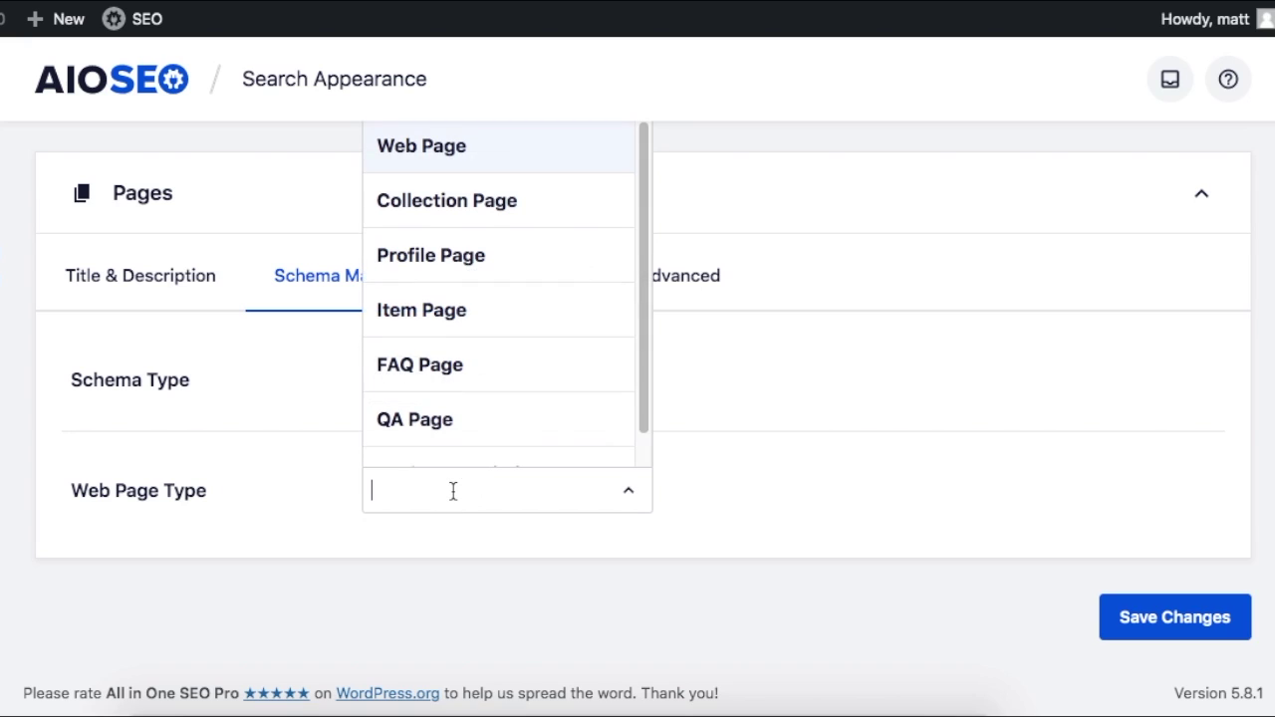
click(458, 255)
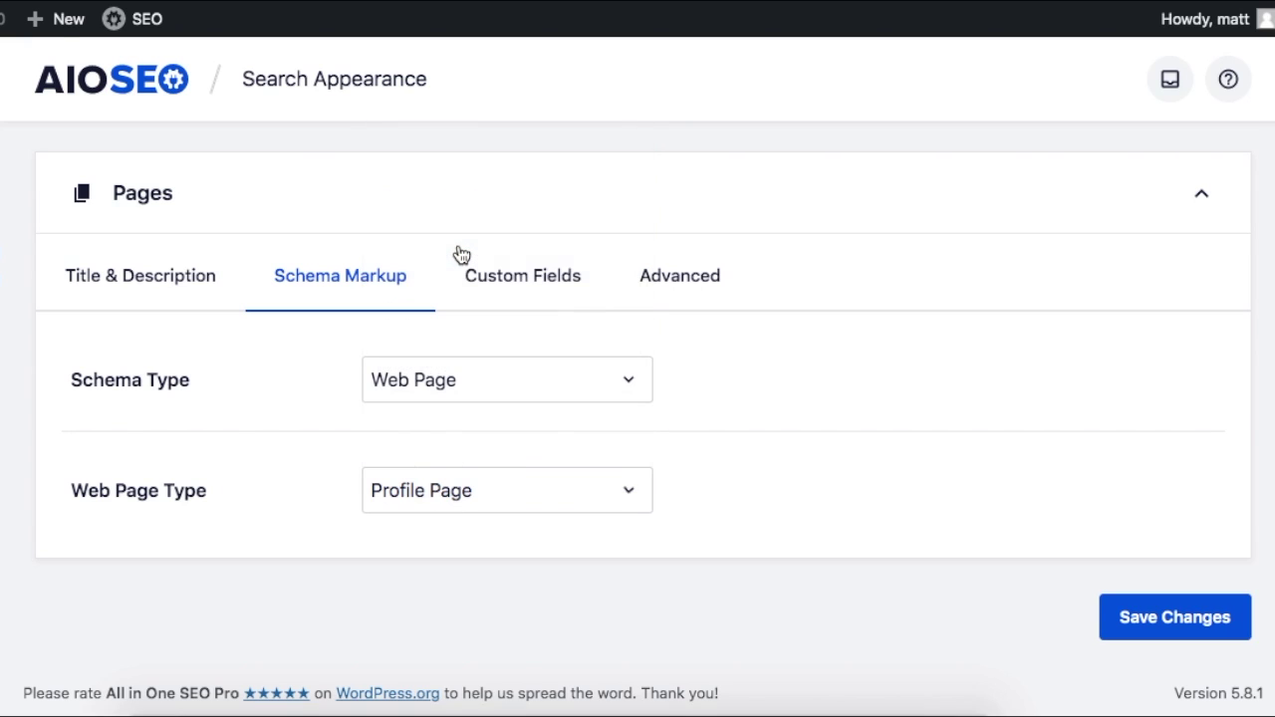
click(503, 494)
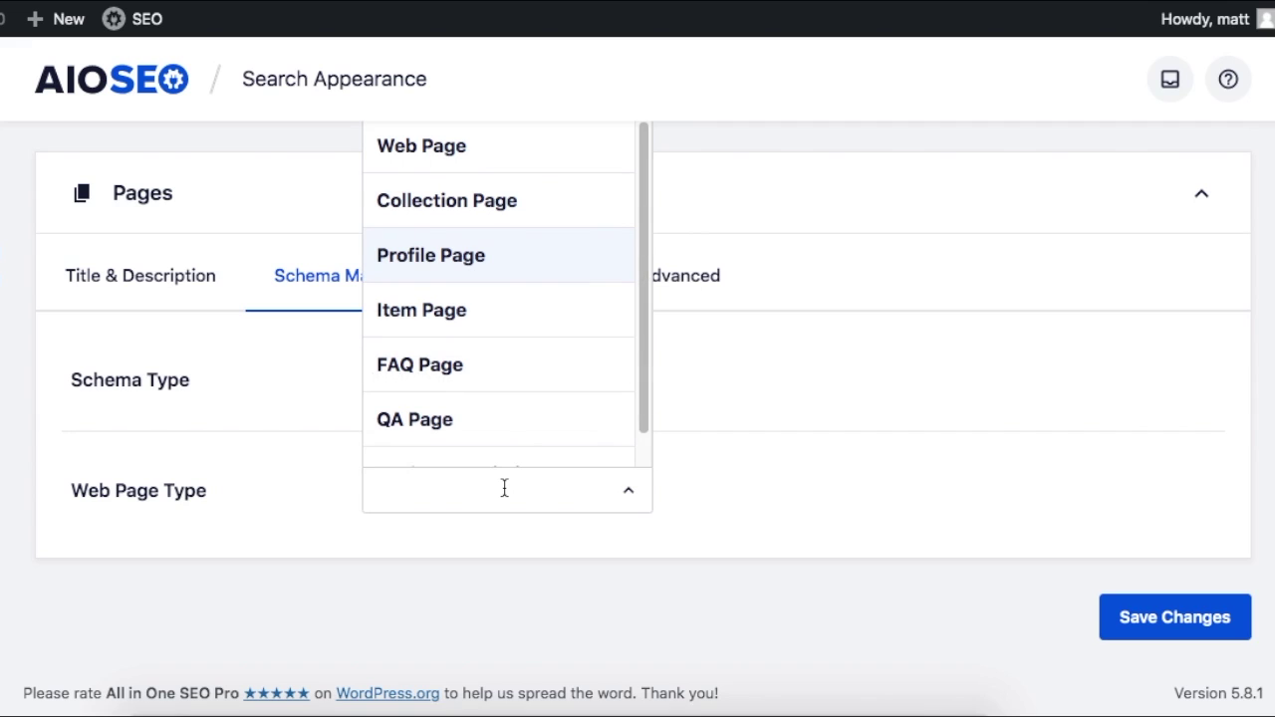
click(472, 151)
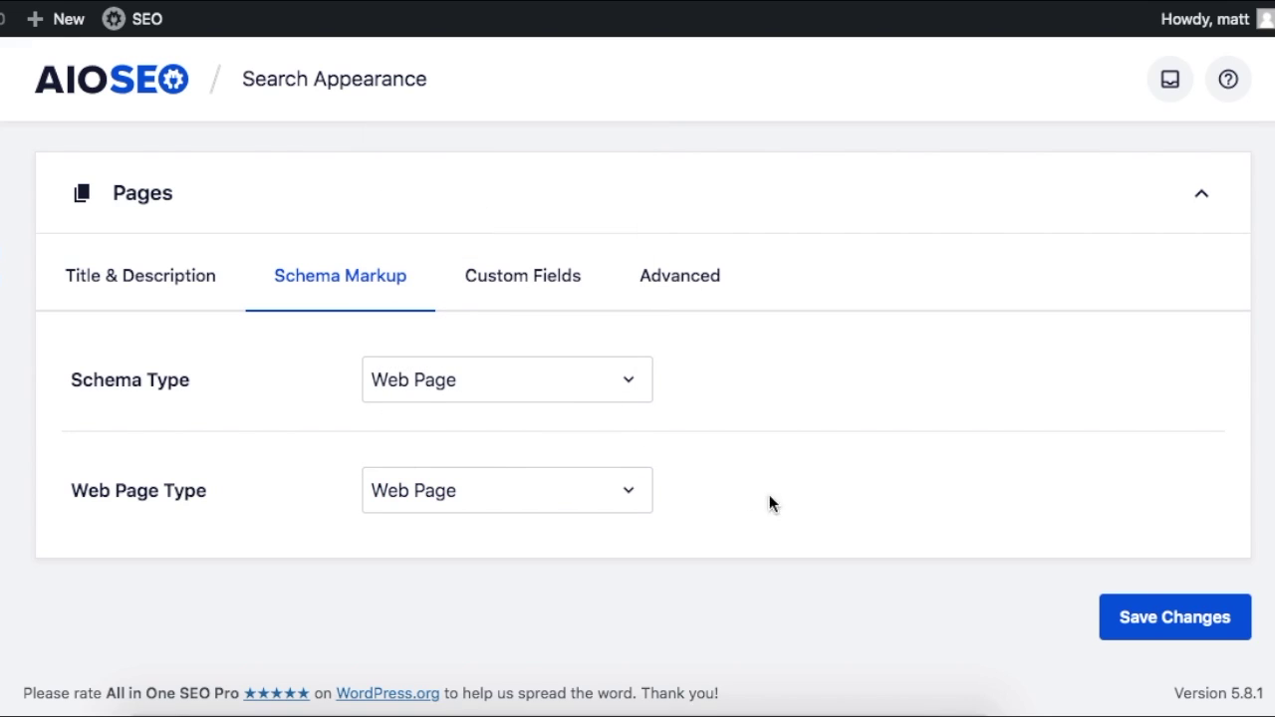
click(1169, 610)
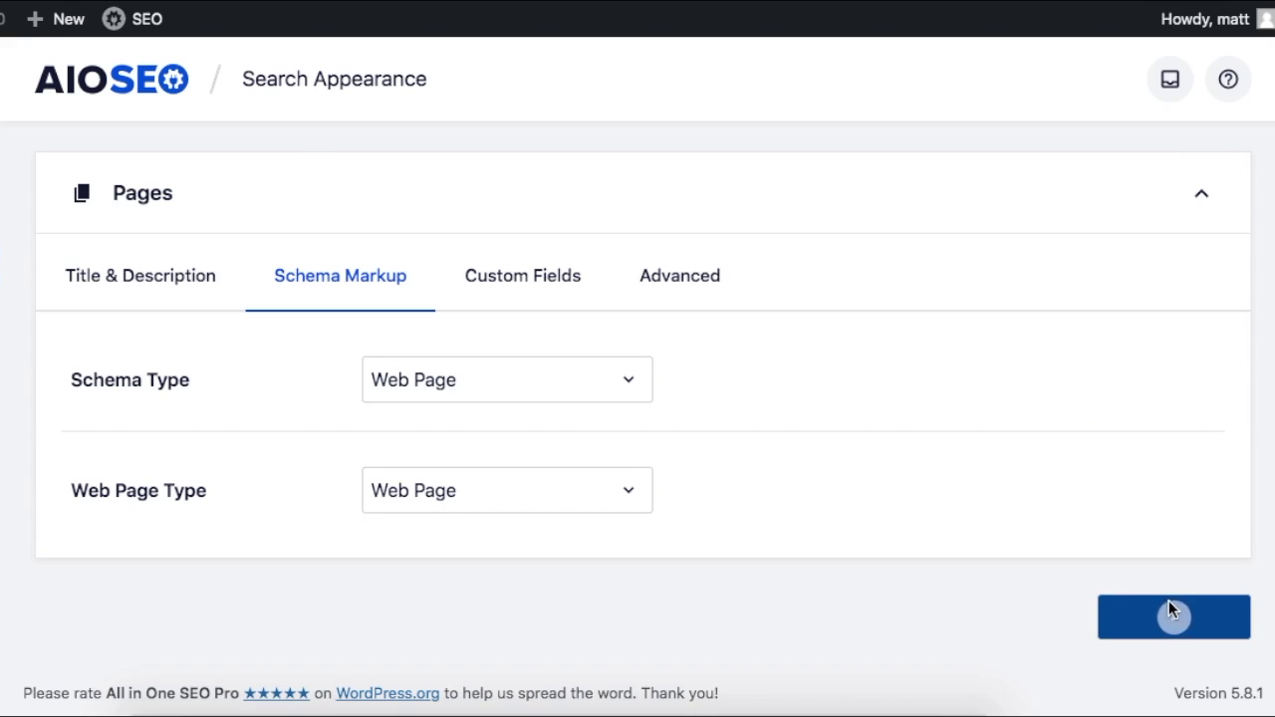